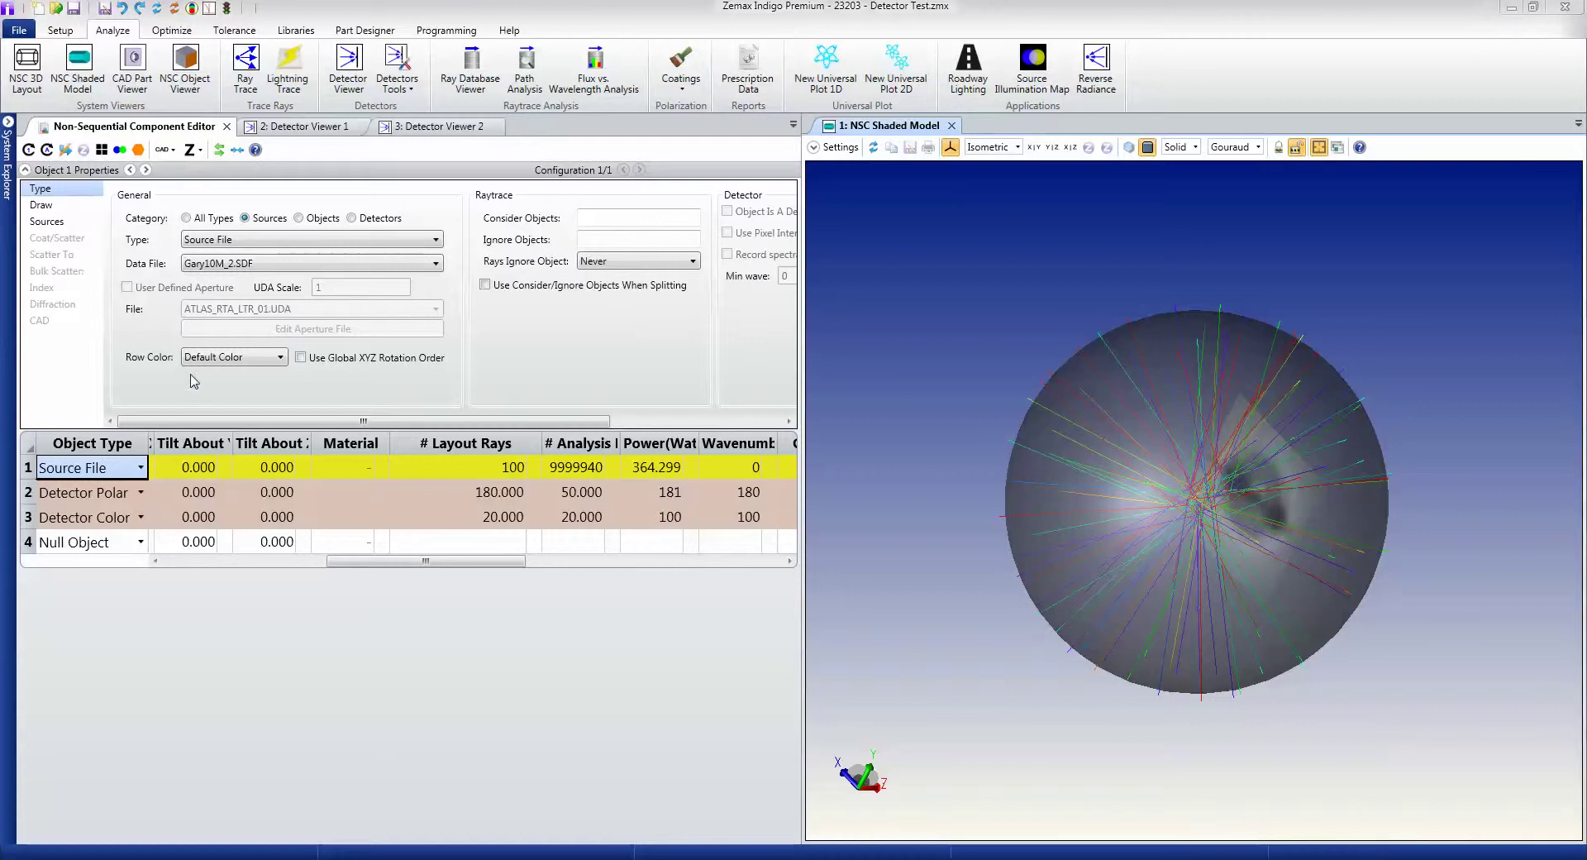
- Select the Detector Polar and Detector Color objects in turn to compare them
click(87, 494)
click(89, 516)
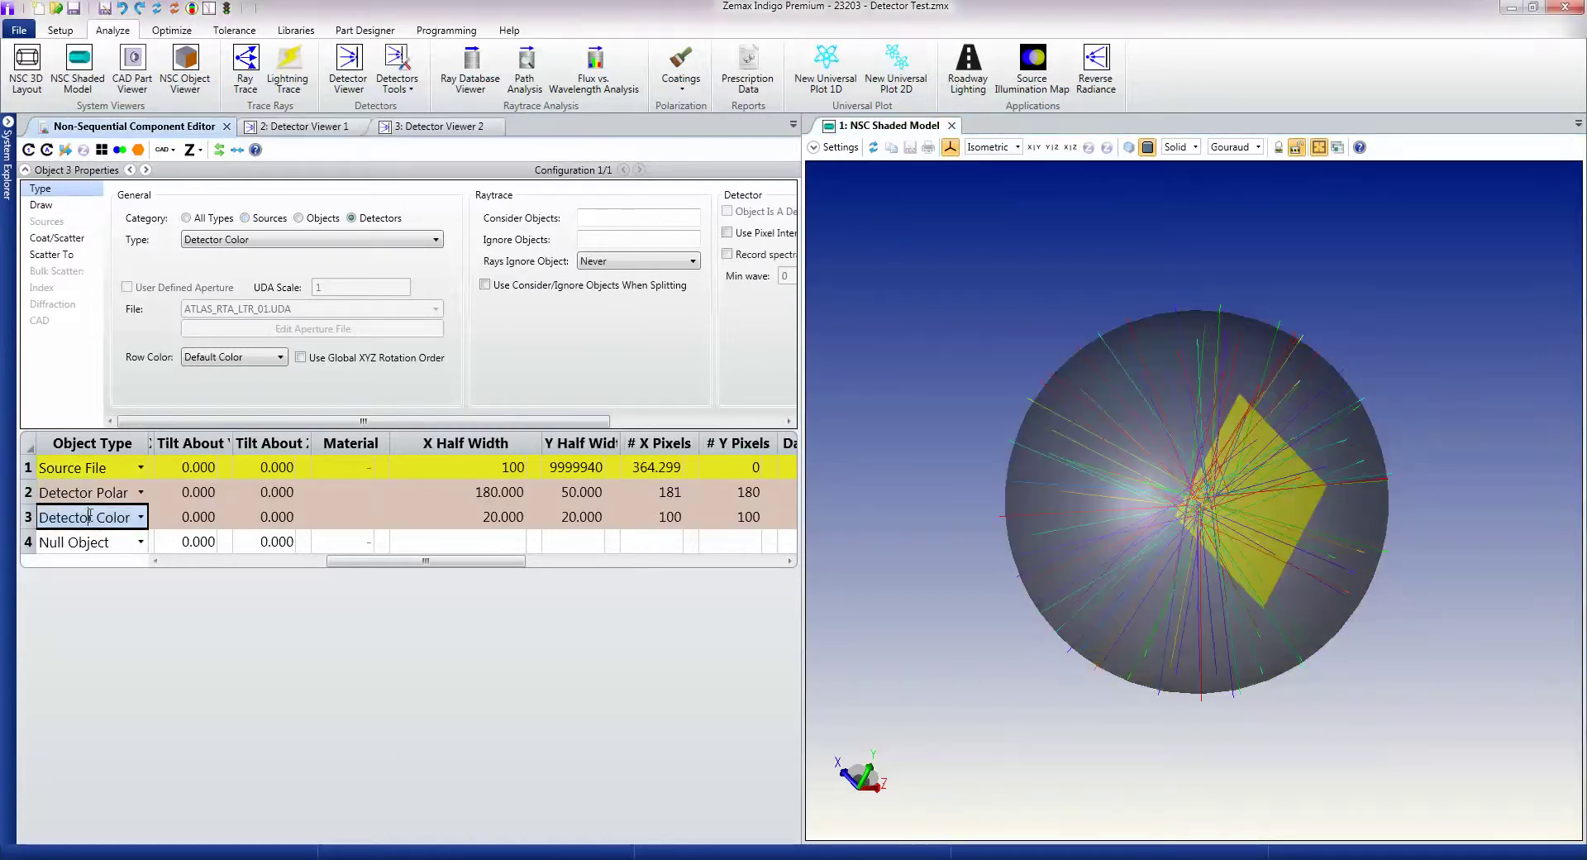
click(94, 495)
click(95, 517)
click(97, 494)
click(99, 514)
click(99, 496)
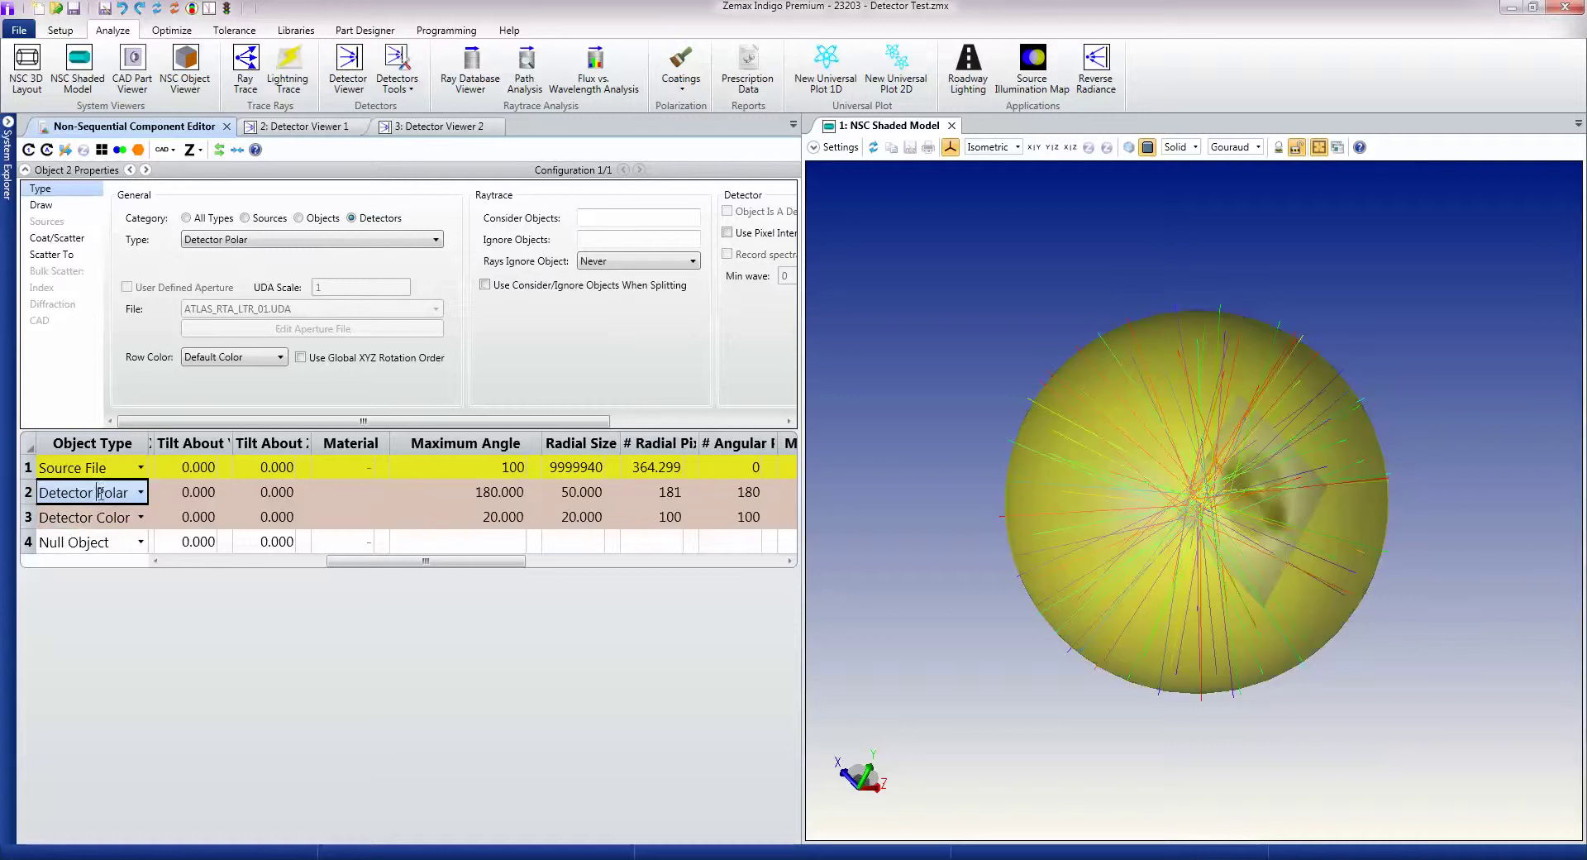
- Review the available detector types for both detectors, leaving them unchanged
click(436, 240)
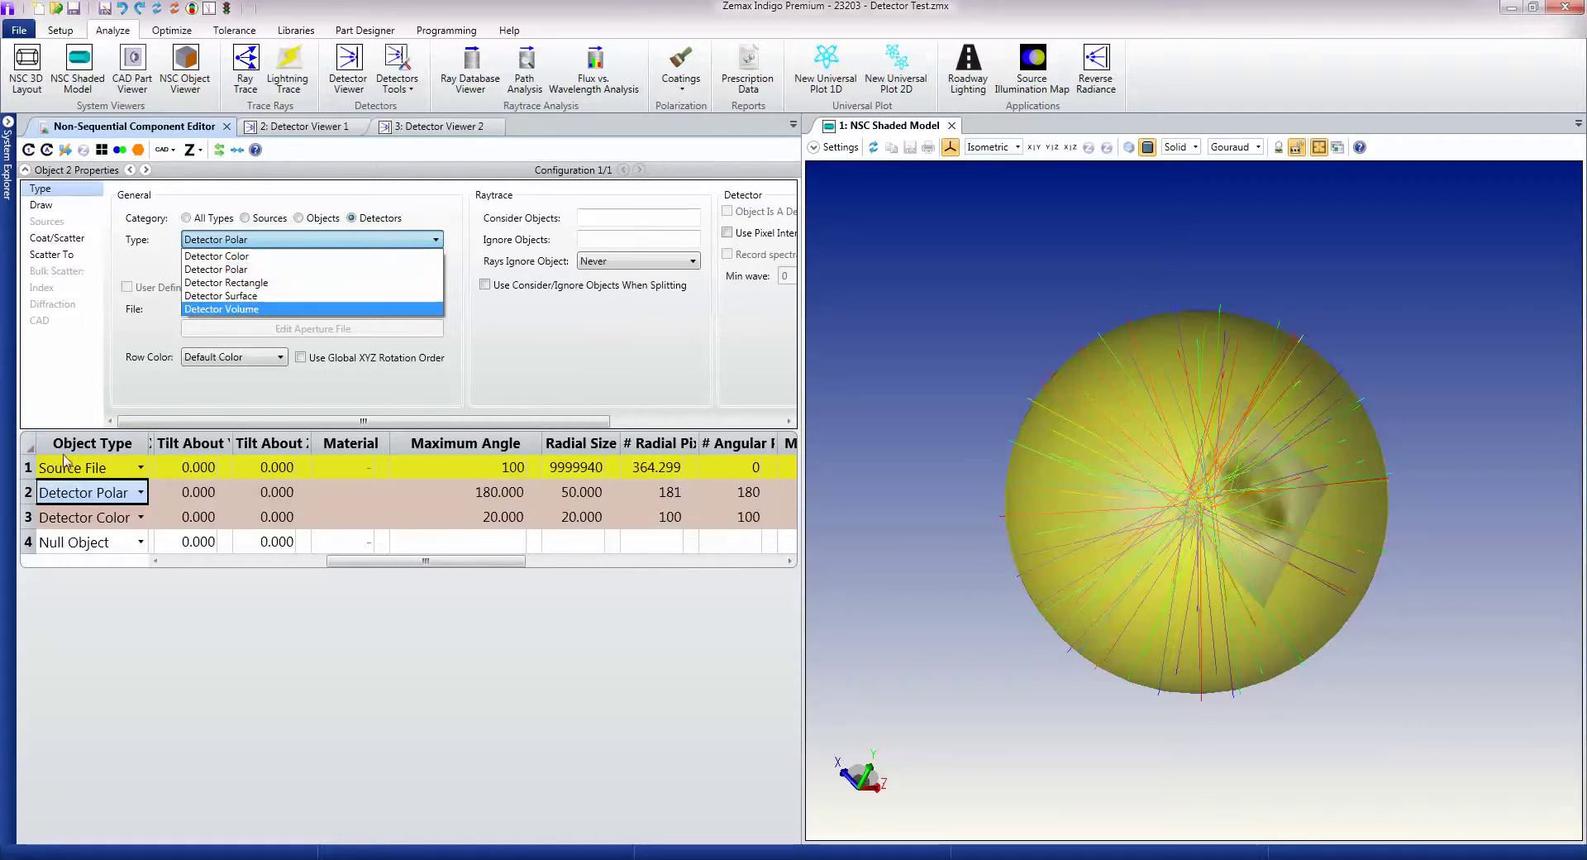
click(85, 517)
click(85, 517)
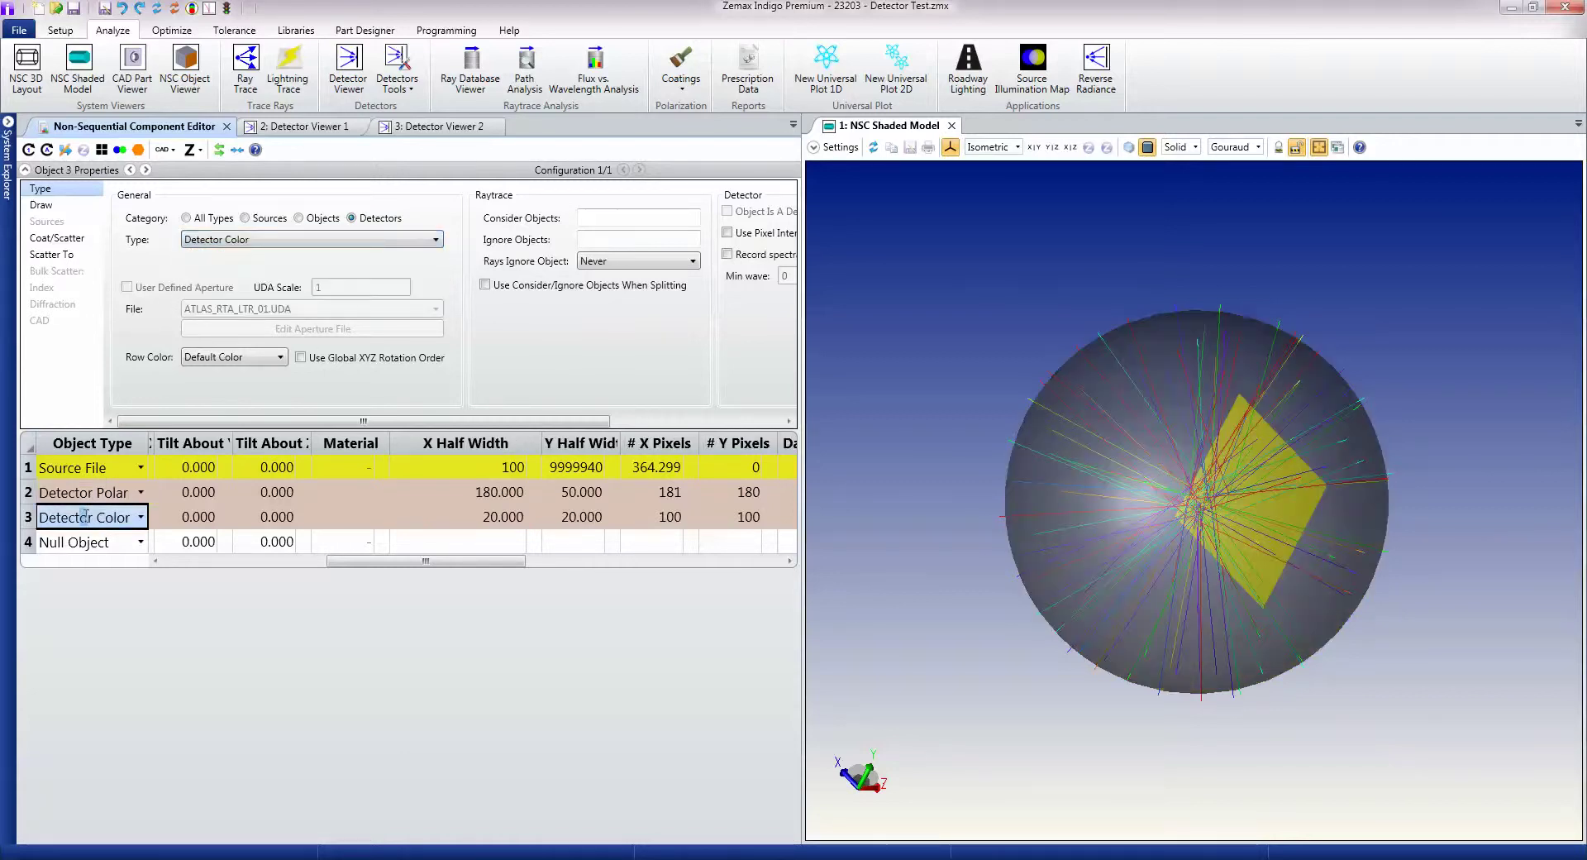
click(315, 240)
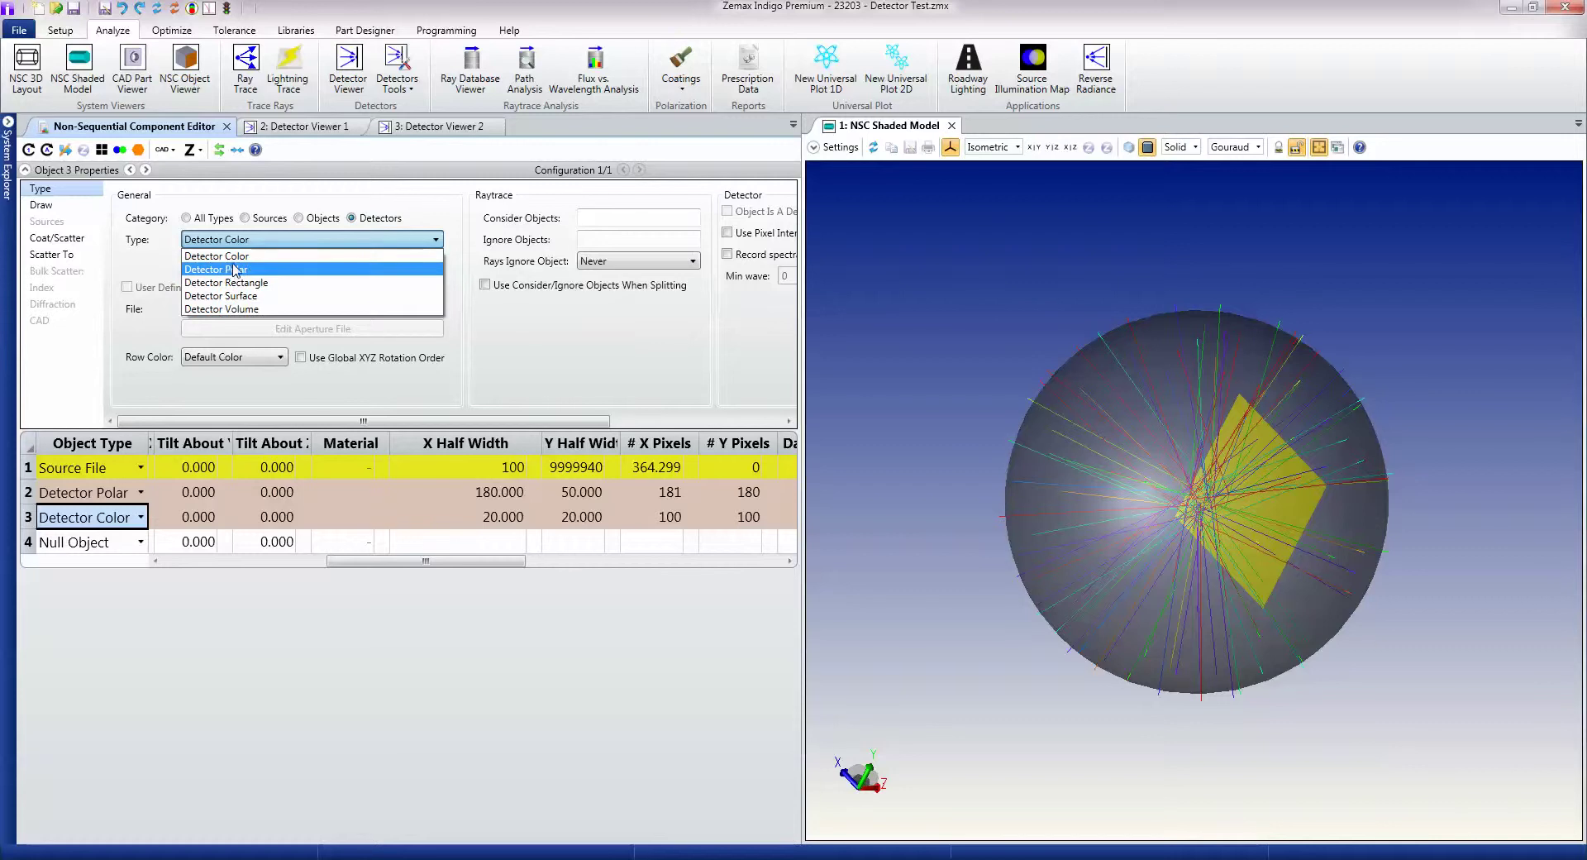
click(89, 492)
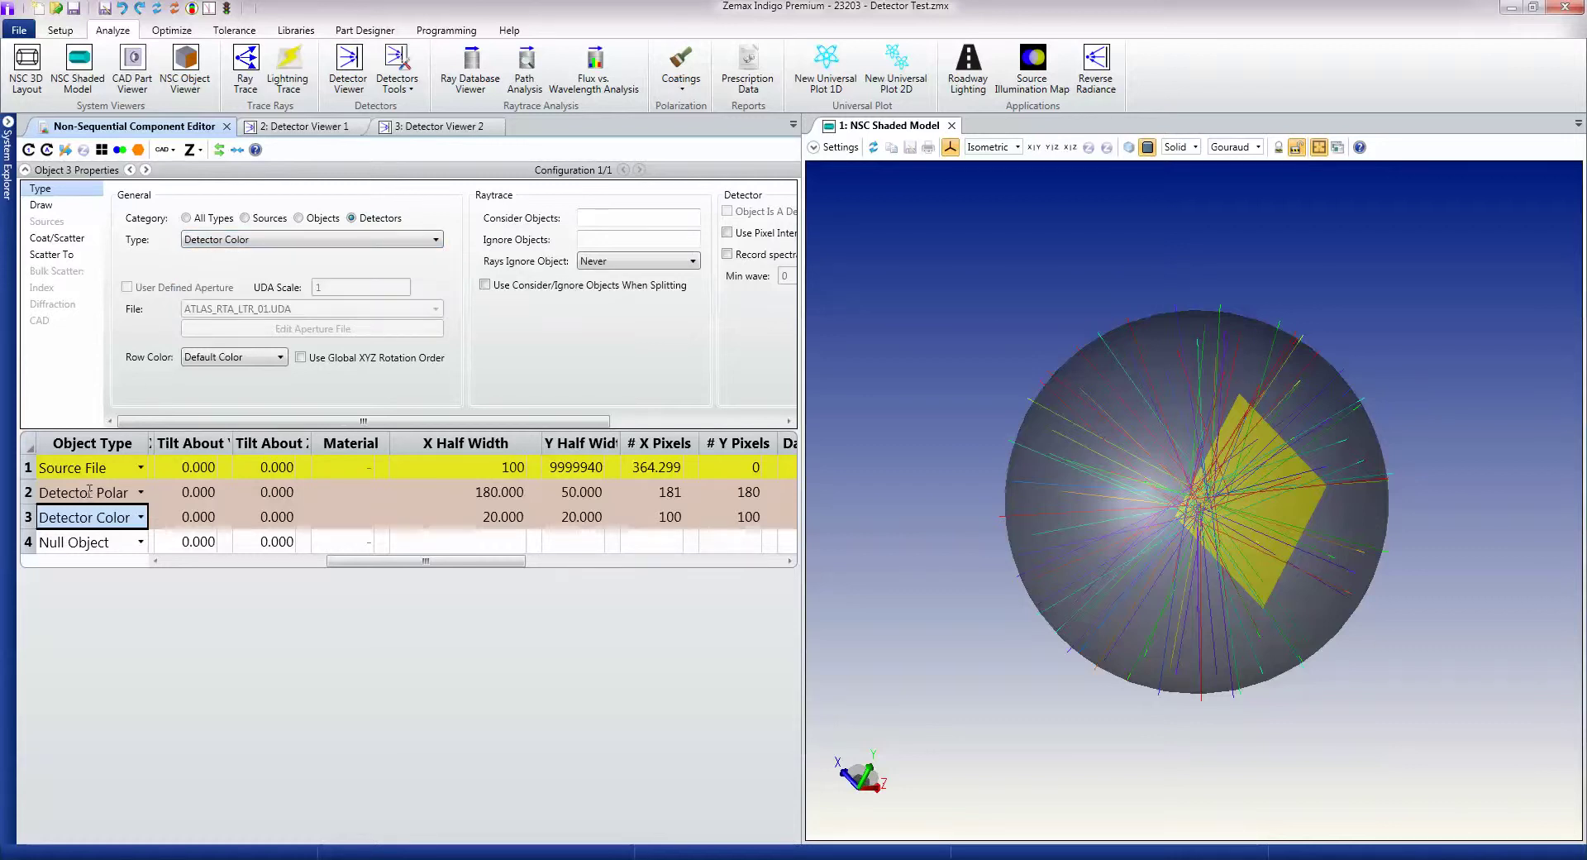
- Set the polar detector's Maximum Angle to 180 degrees
click(483, 495)
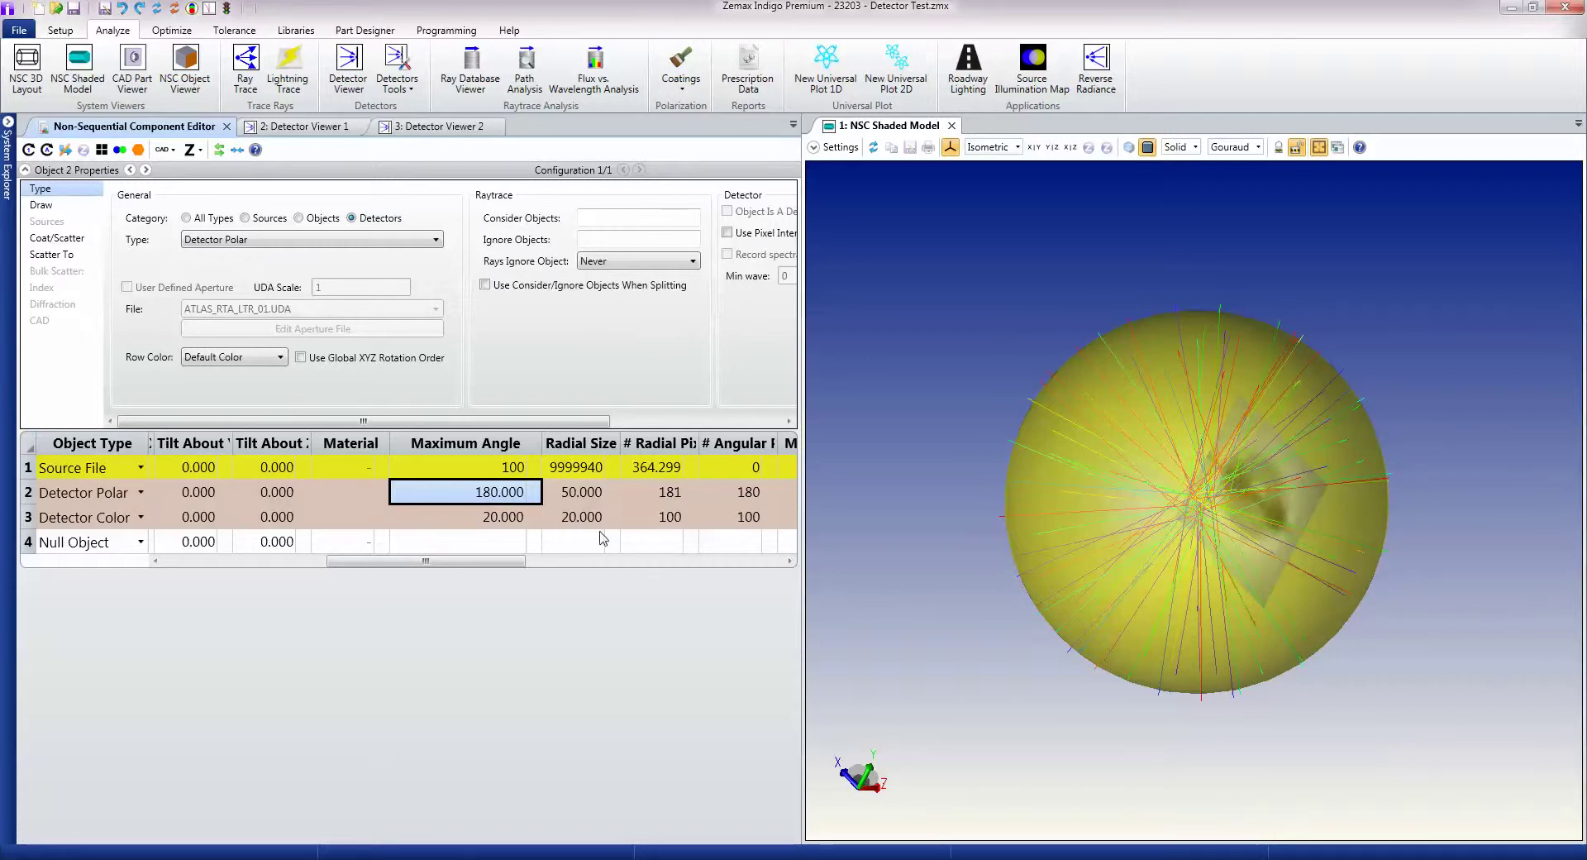
text(90)
mouse_move(1396, 515)
mouse_down()
mouse_move(1296, 522)
mouse_move(1295, 504)
mouse_up()
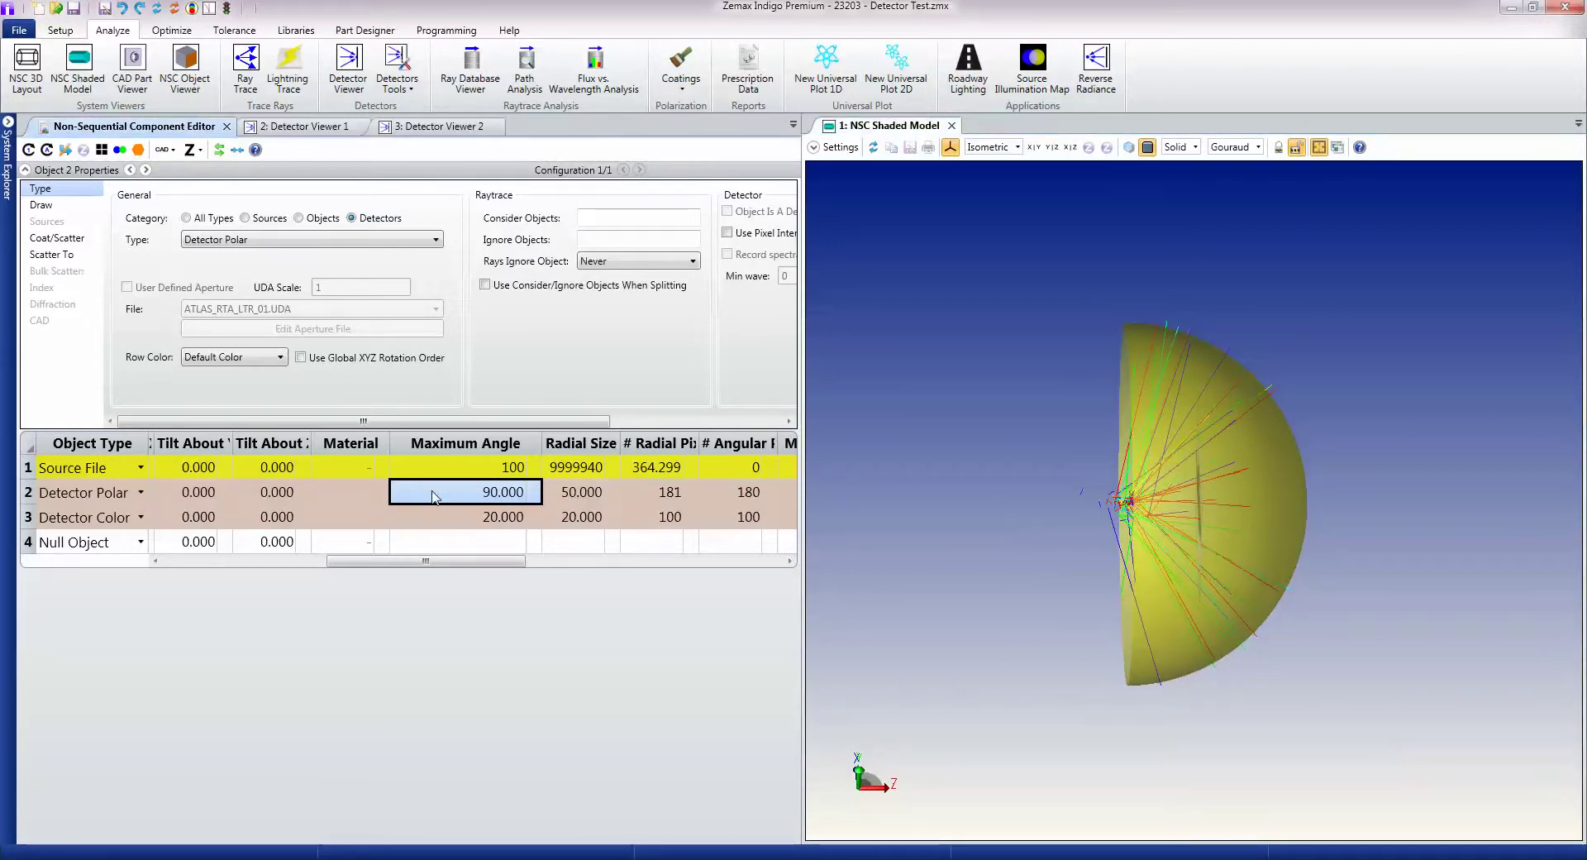
text(180)
key(Tab)
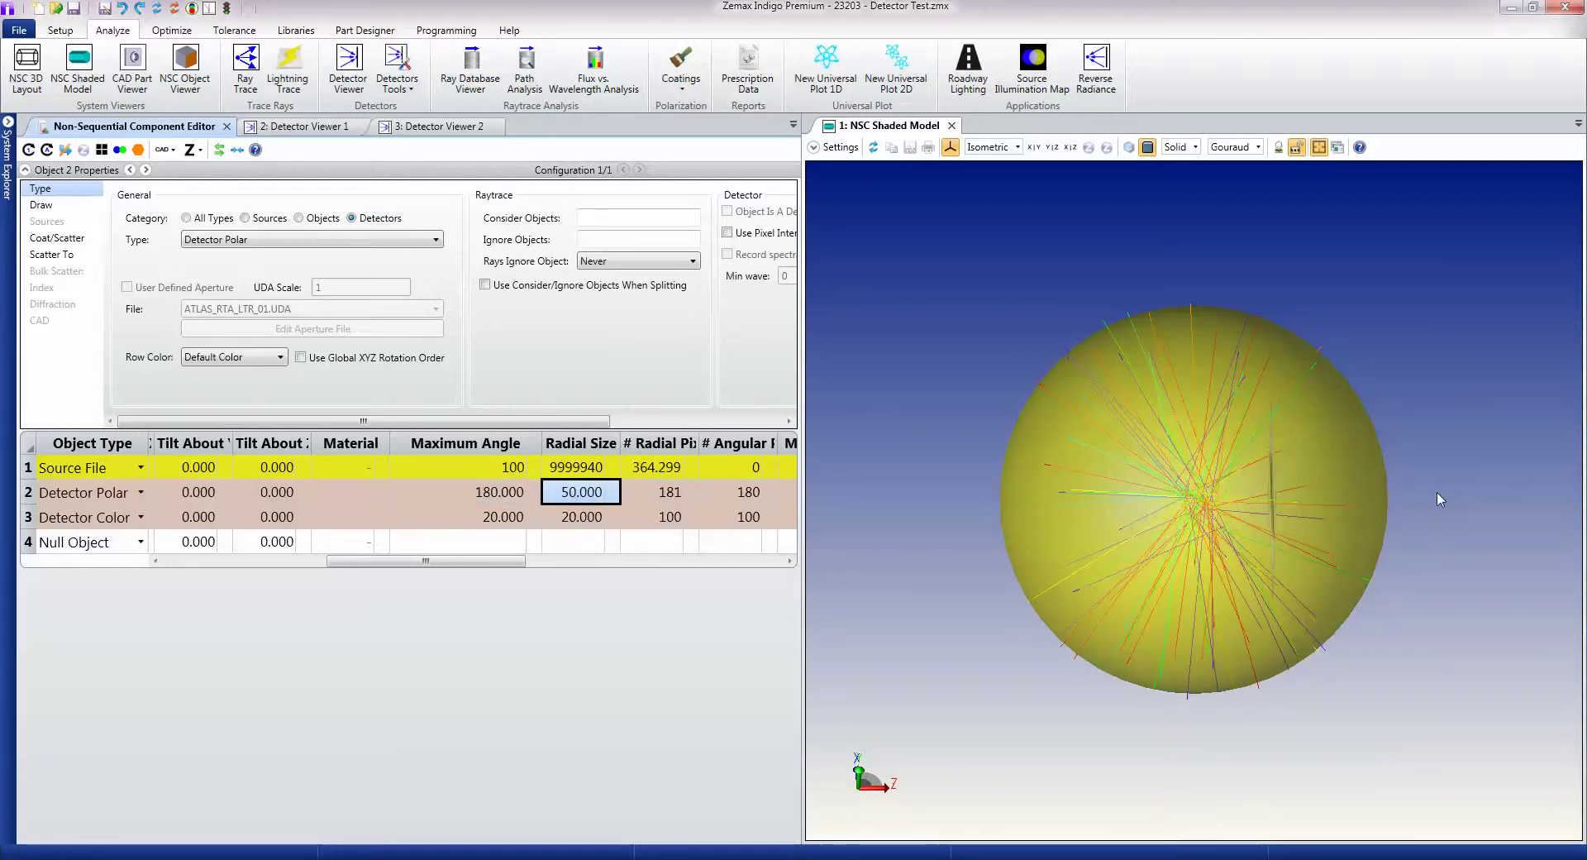
- Check the polar detector's radial pixels and the color detector's half widths and pixel counts
click(662, 499)
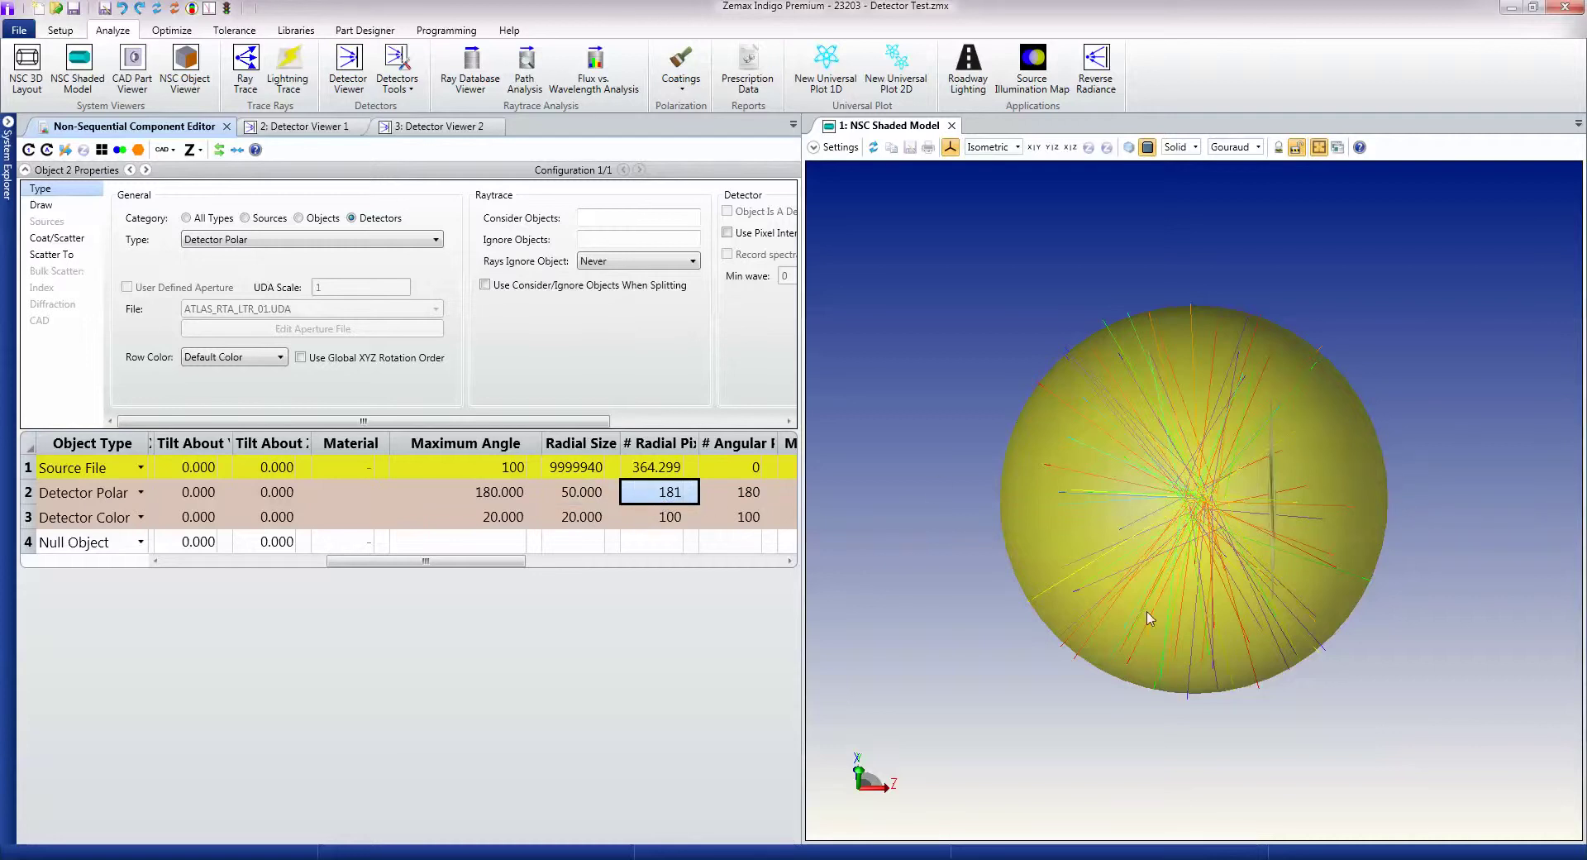
click(115, 517)
click(529, 520)
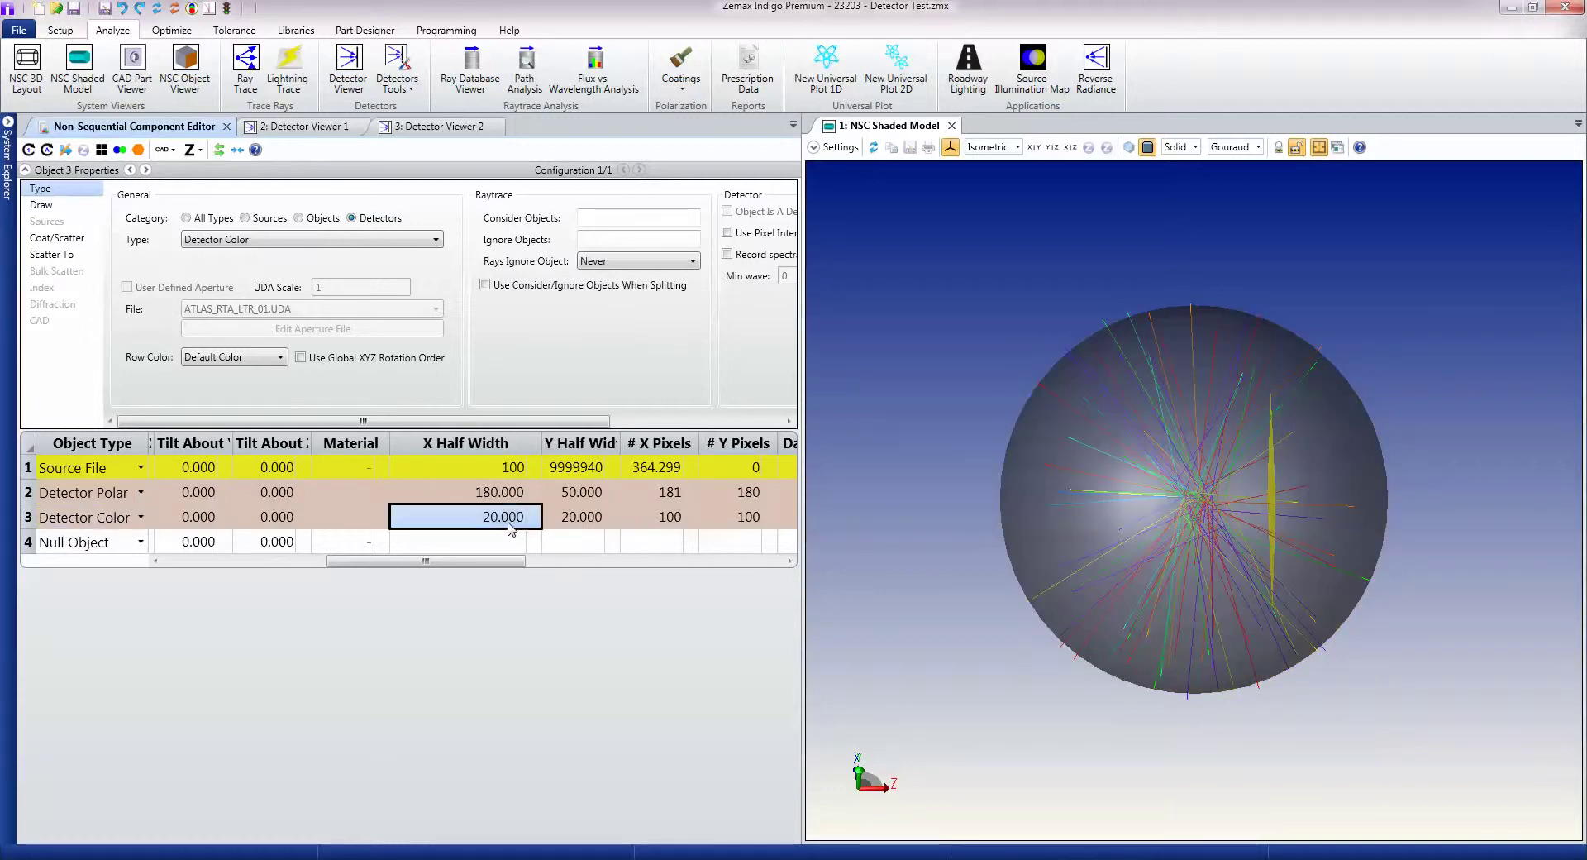
mouse_move(1294, 513)
mouse_down()
mouse_move(1174, 559)
mouse_move(1192, 561)
mouse_move(1133, 496)
mouse_up()
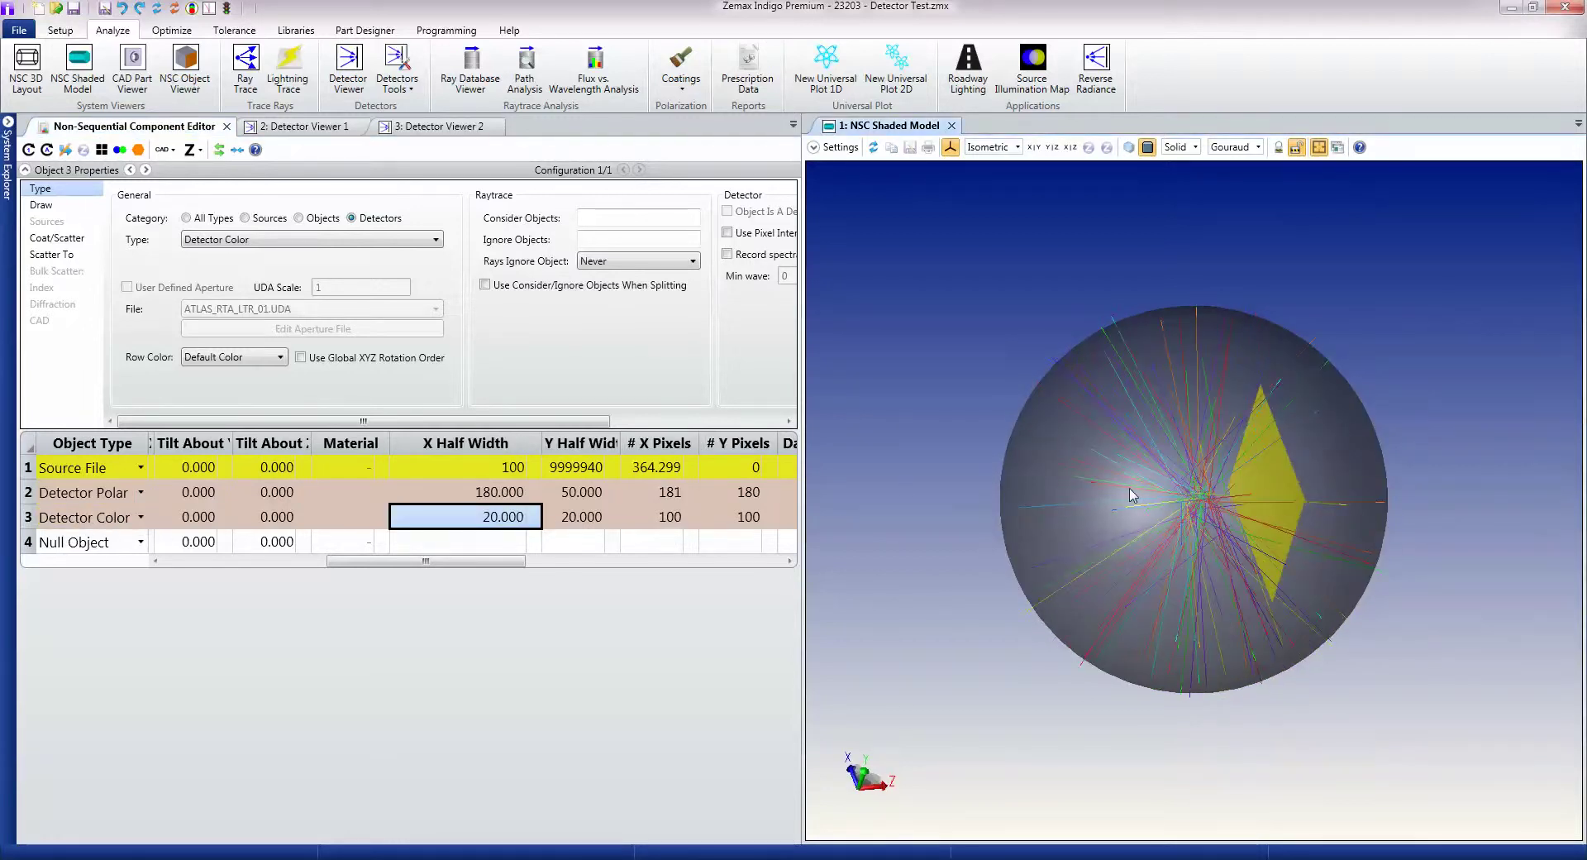
click(587, 521)
click(666, 519)
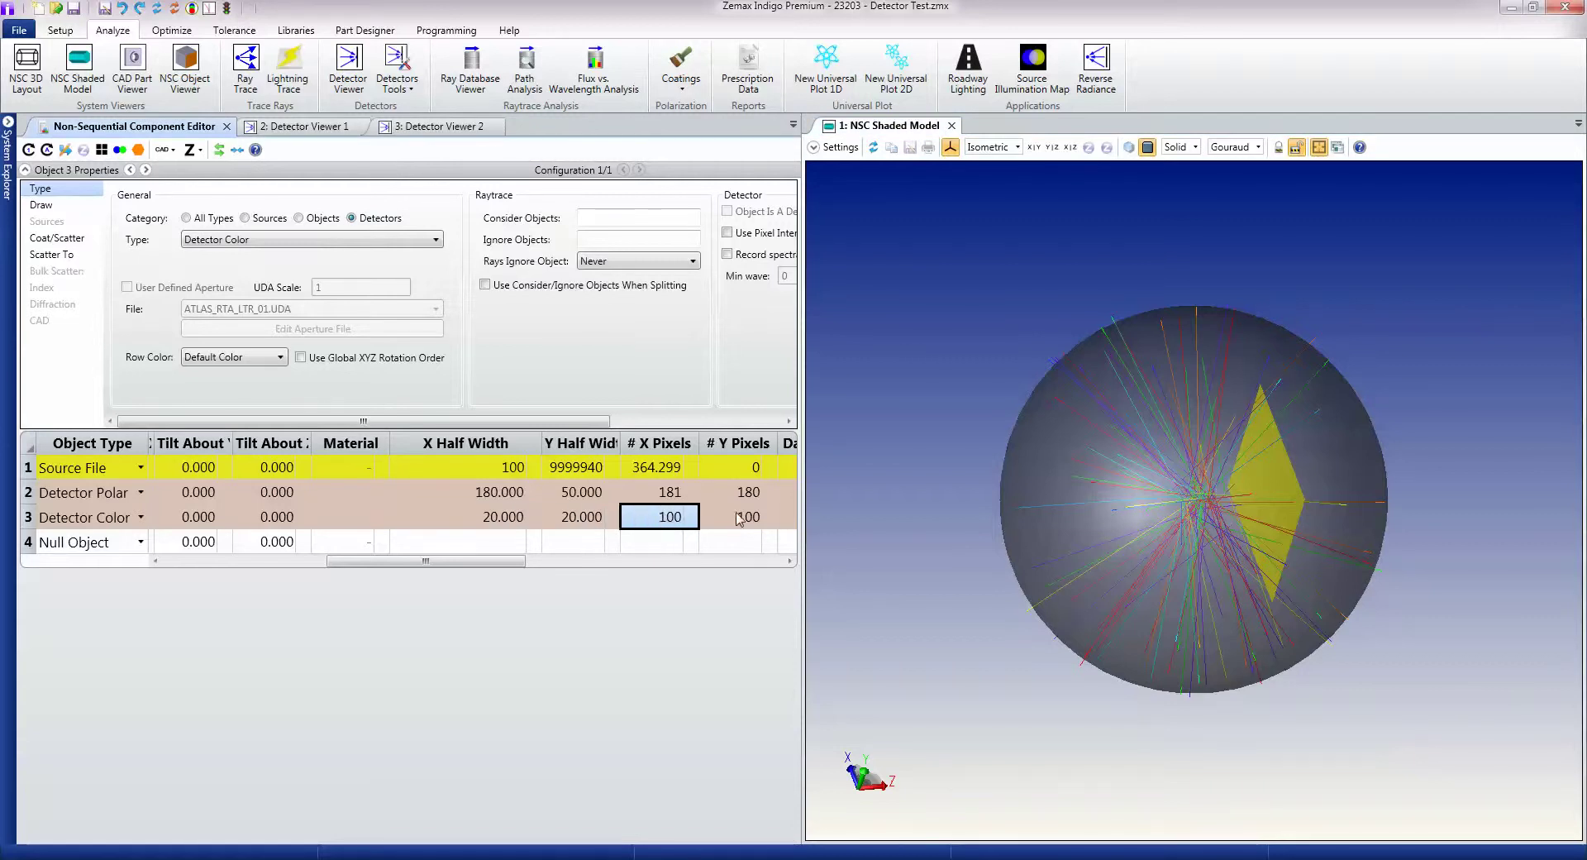
click(740, 519)
key(Left)
click(729, 521)
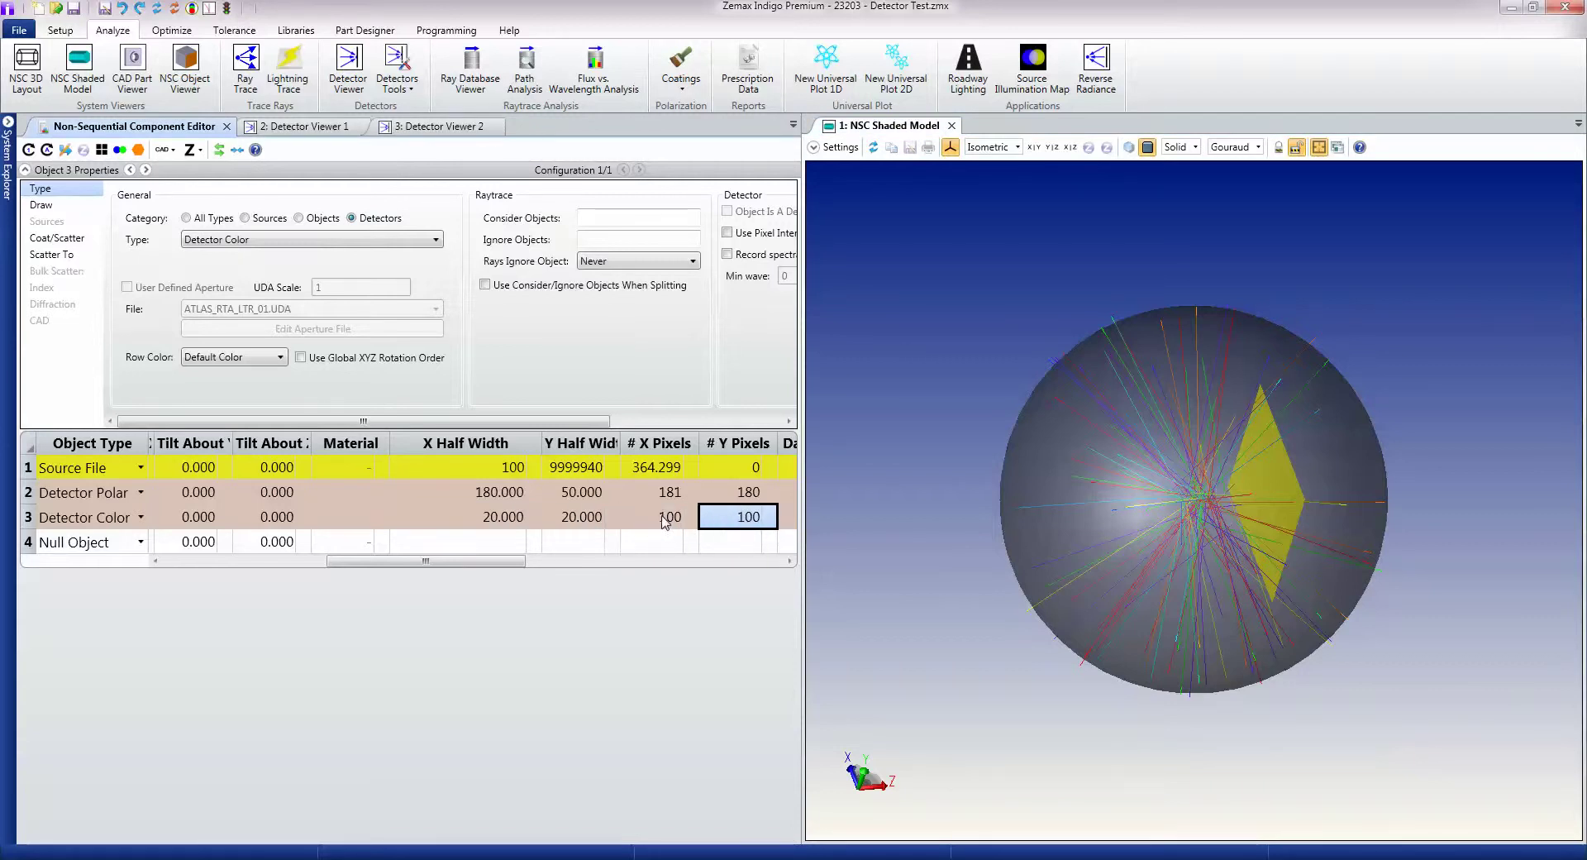
click(667, 521)
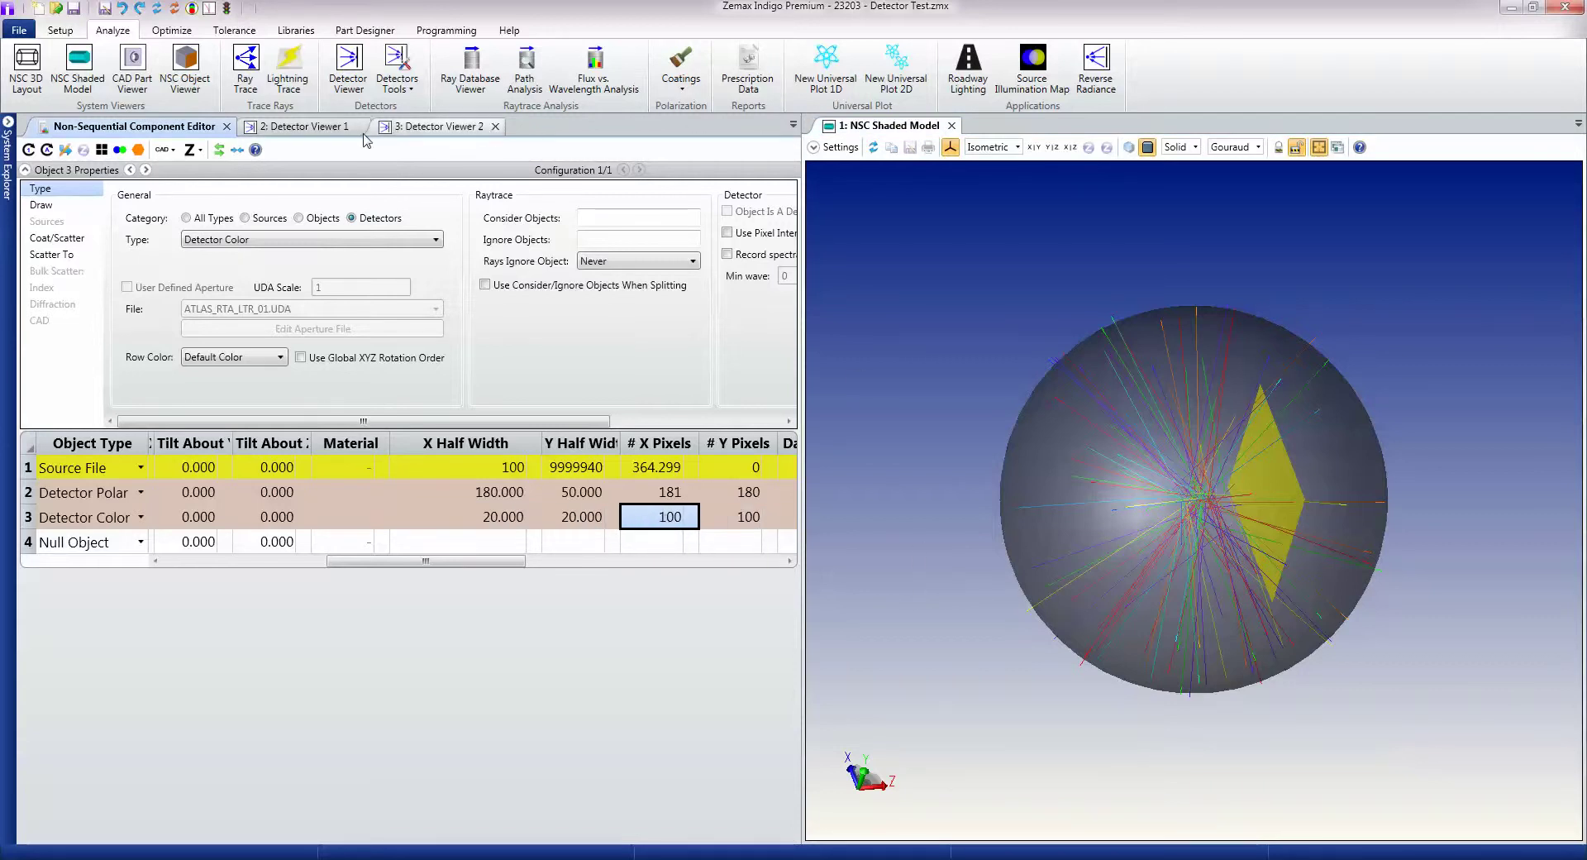
- Clear the detectors and trace new rays, finishing in 26.427 s with zero lost energy
click(246, 73)
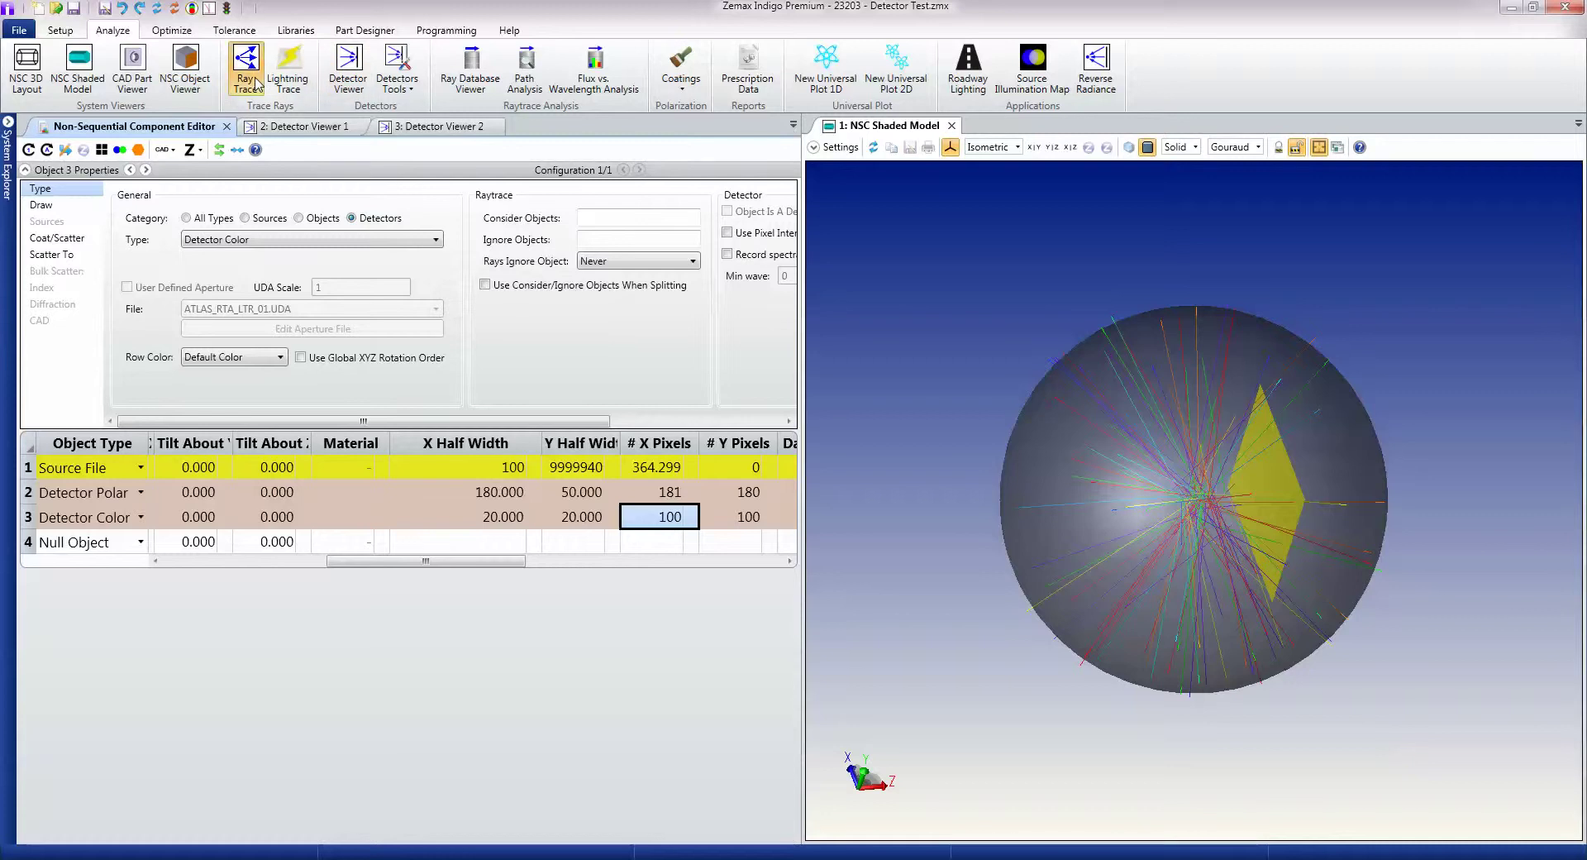
click(725, 345)
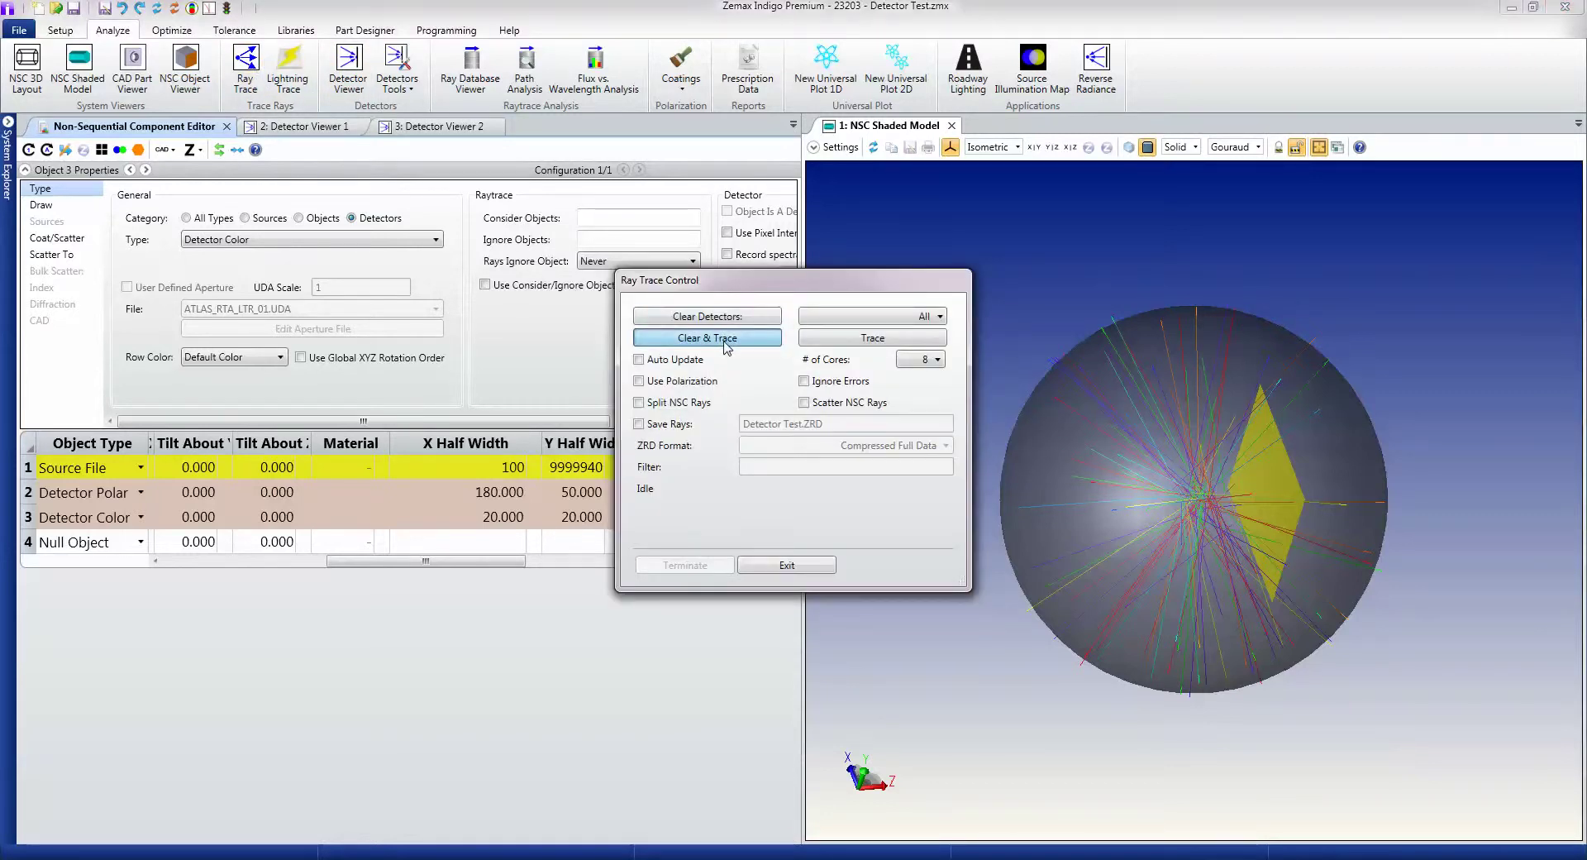
drag(761, 287, 567, 214)
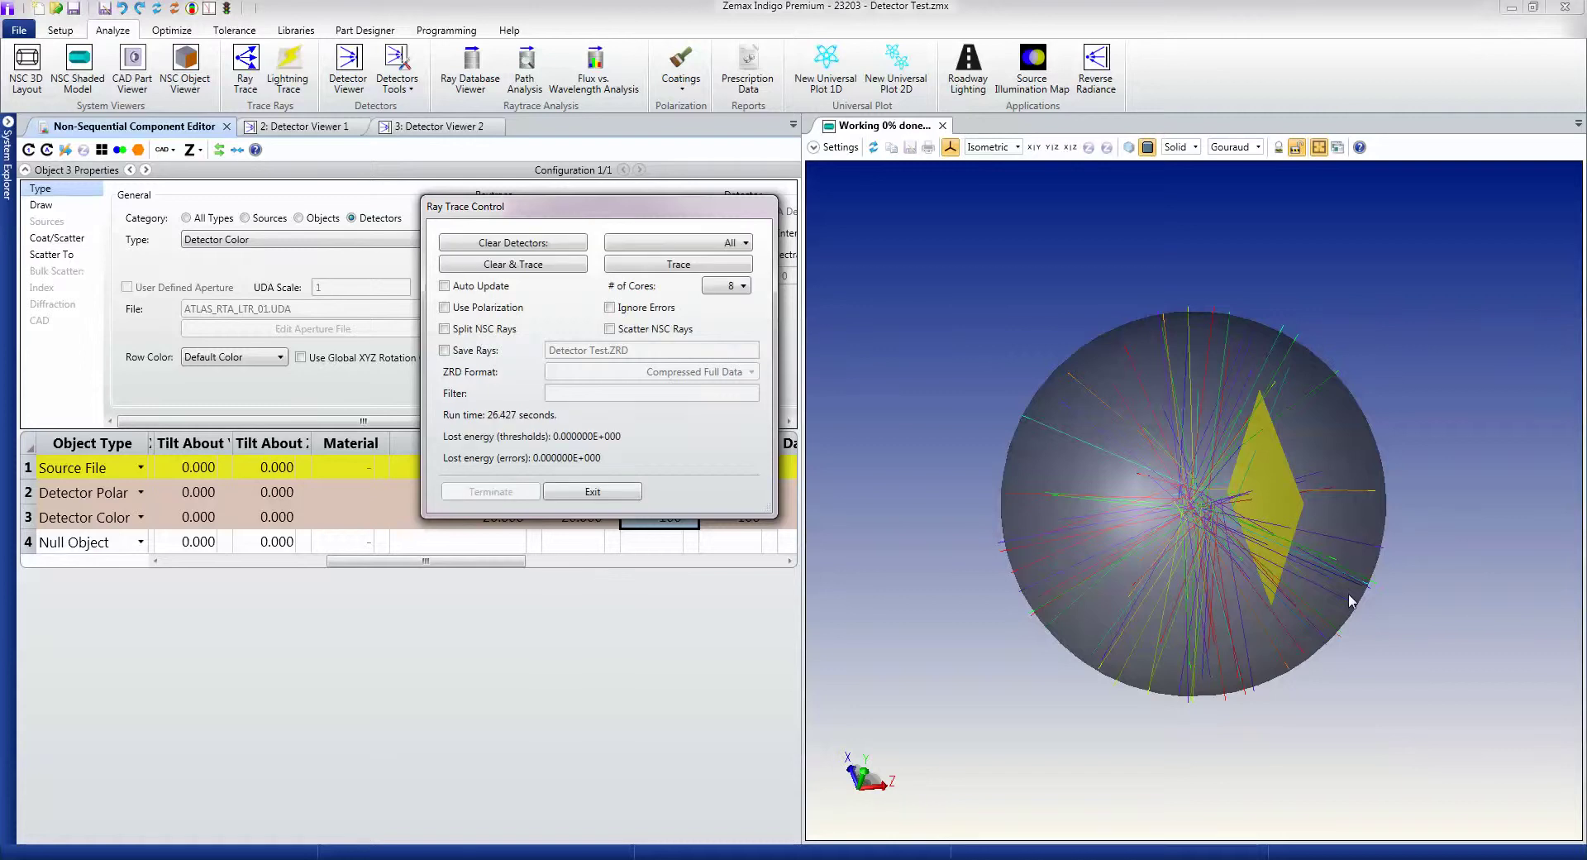
click(626, 494)
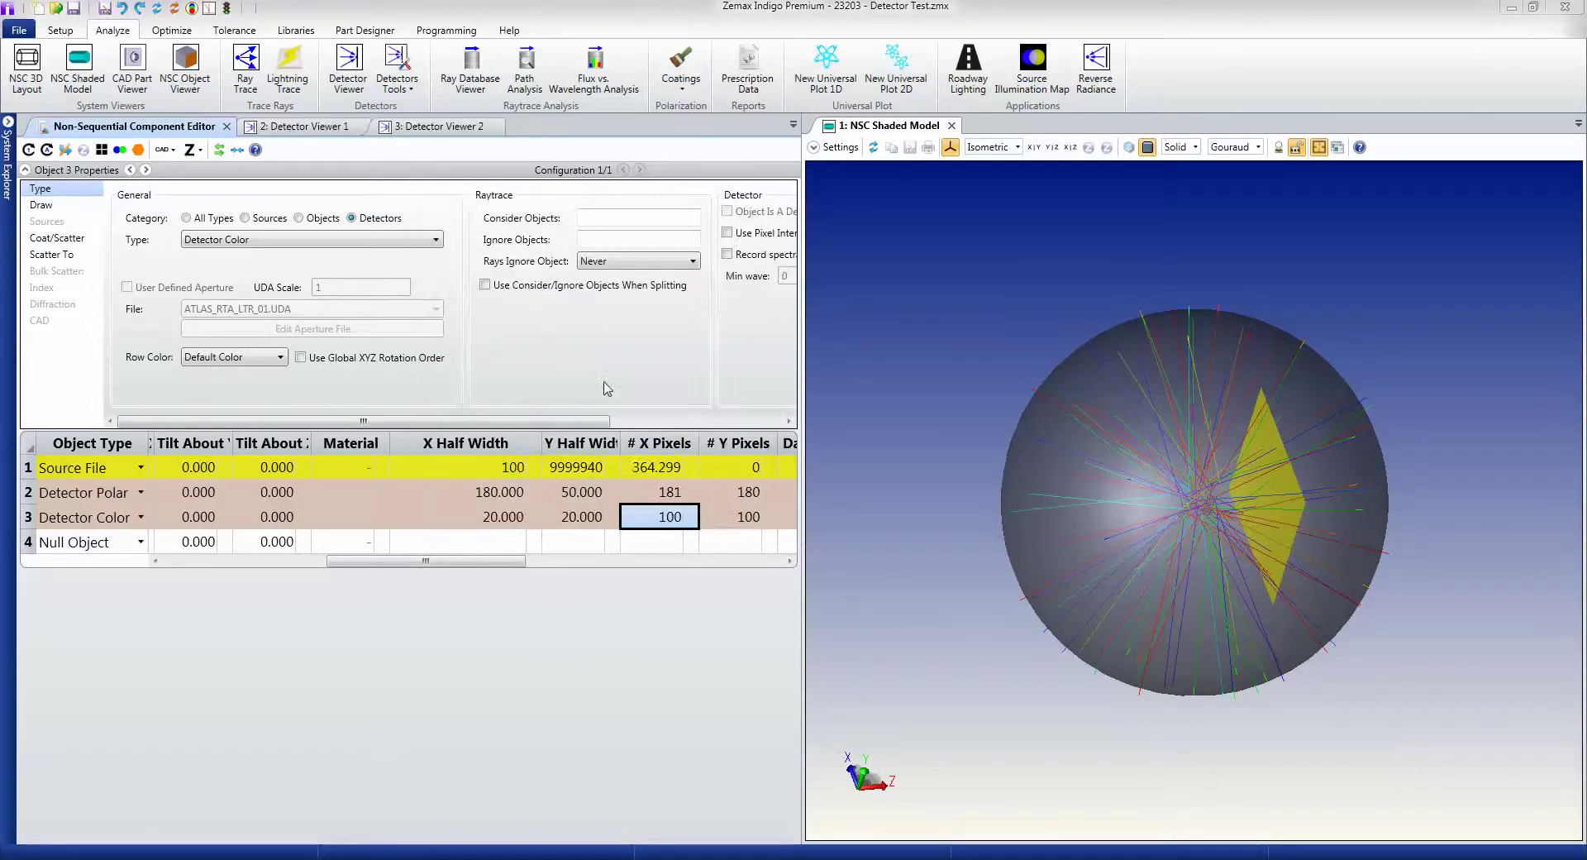
- Show Detector Viewer 1's Directivity (Full) plot for Detector Polar, peaking at 3.862E+001 W/sr
click(326, 128)
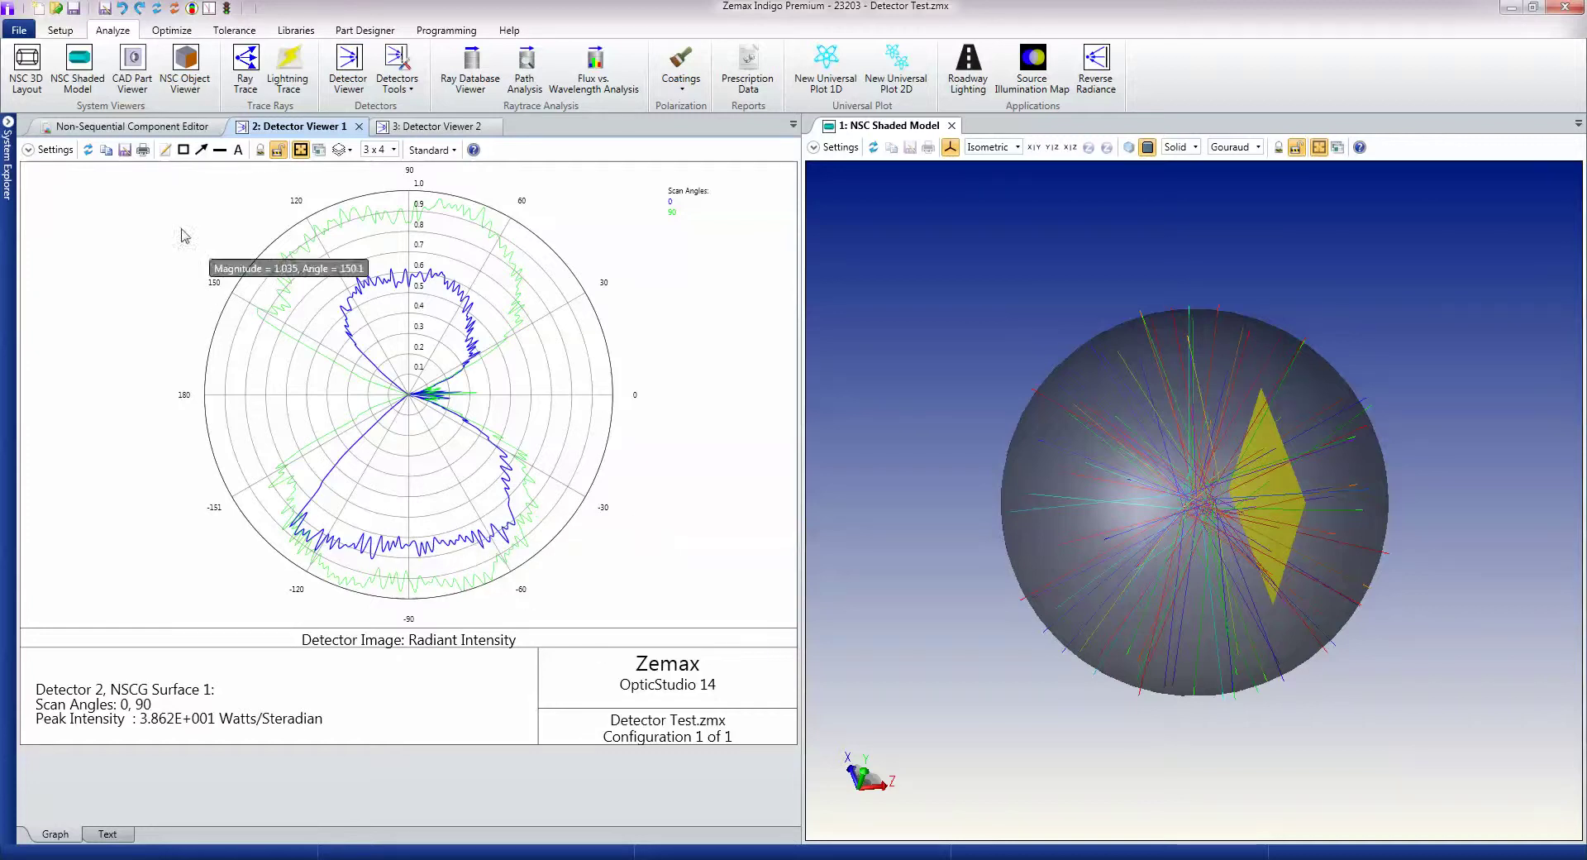
click(51, 150)
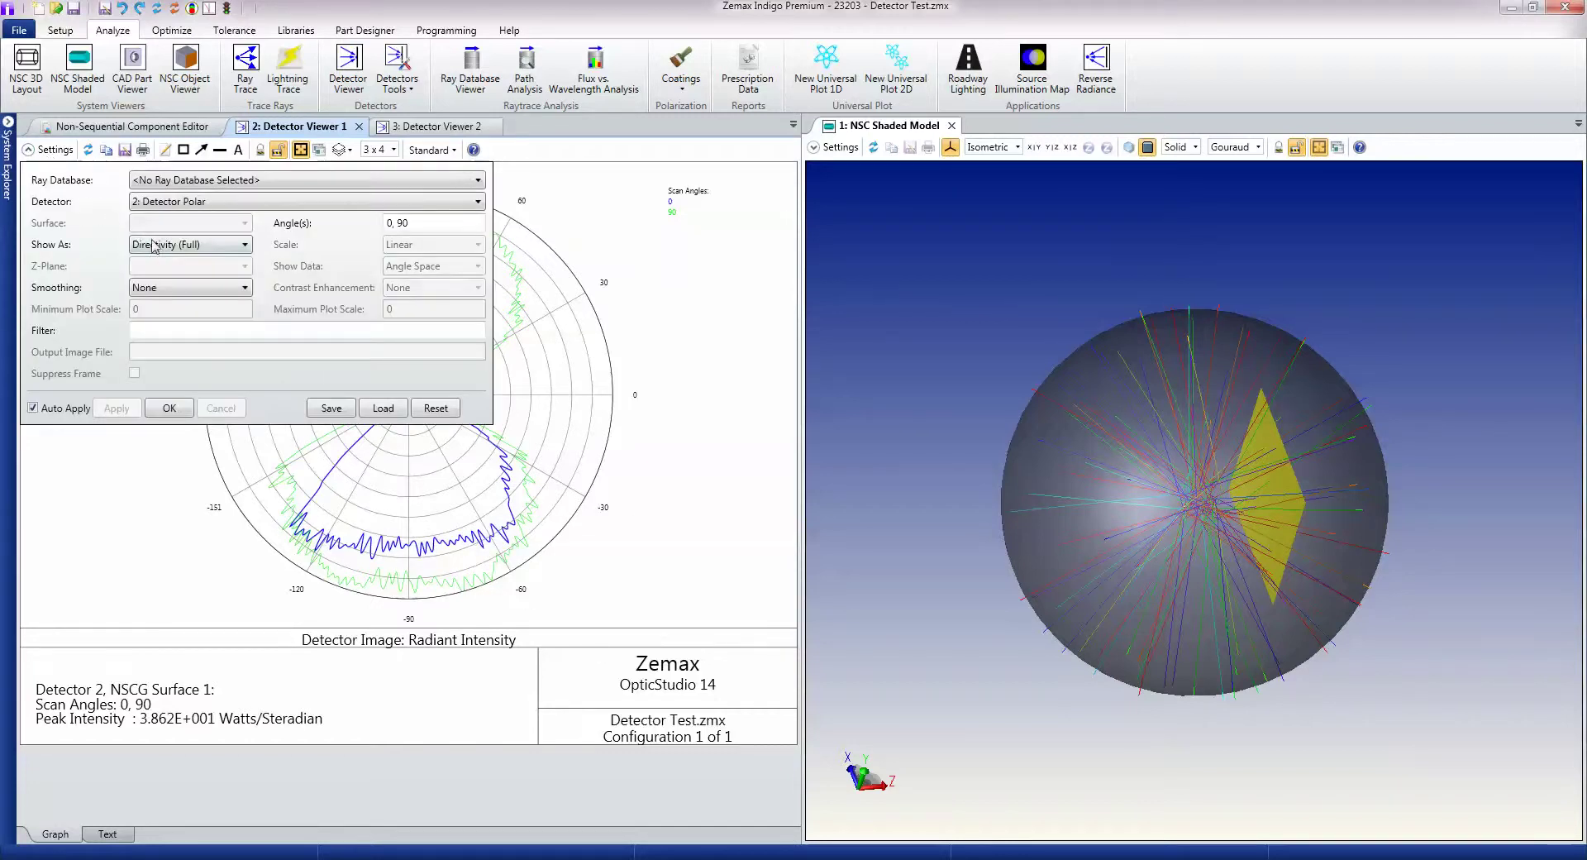
- Set Detector Polar's Show As to True Color, peaking at 1.092E+004 lumens/sr
click(153, 244)
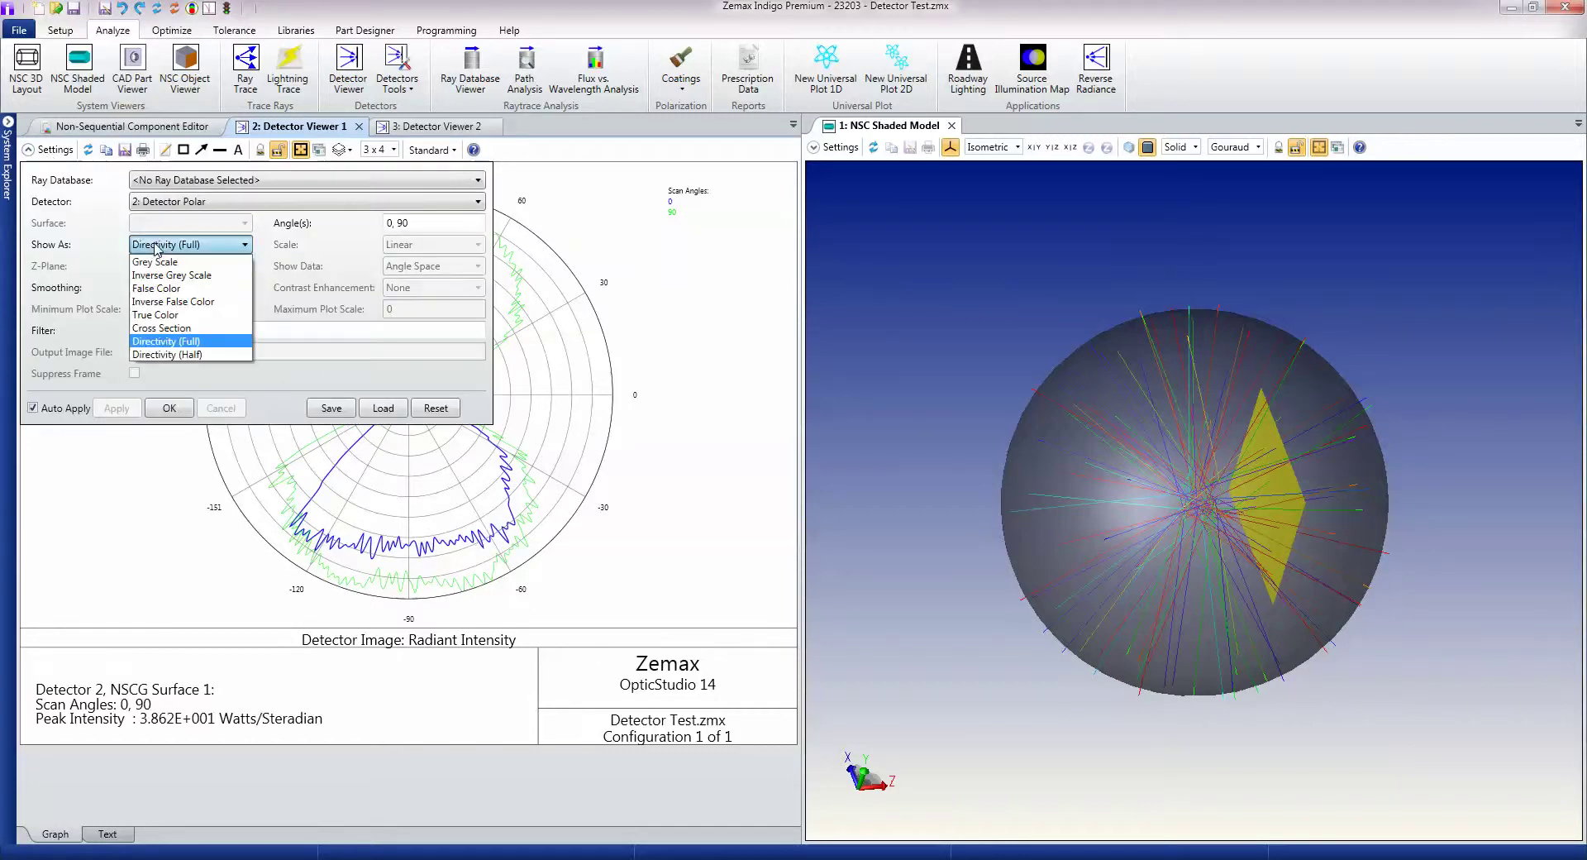
click(171, 315)
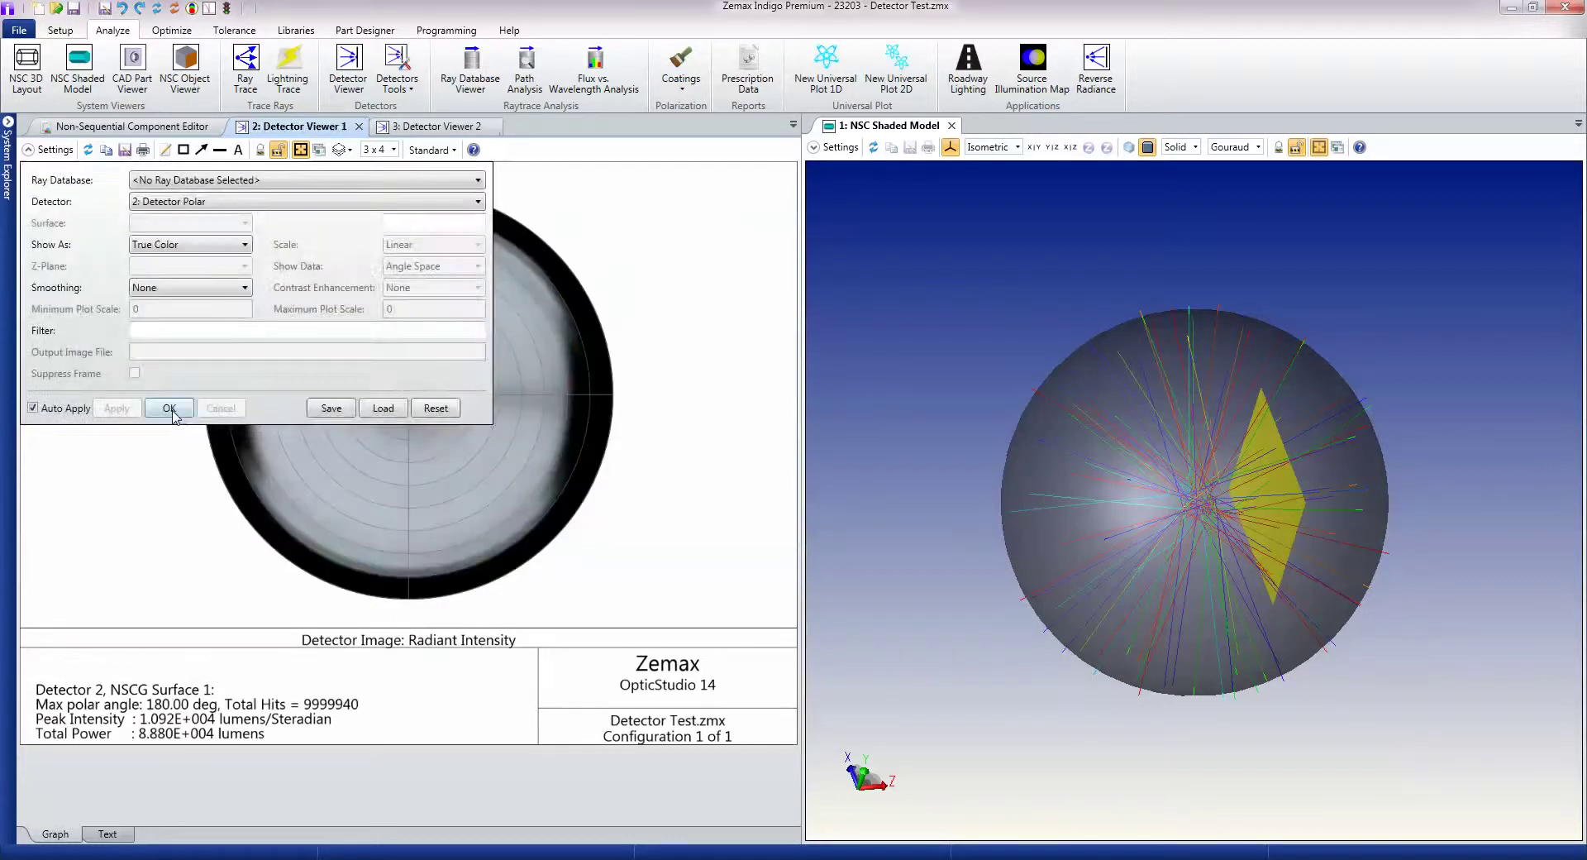
click(171, 410)
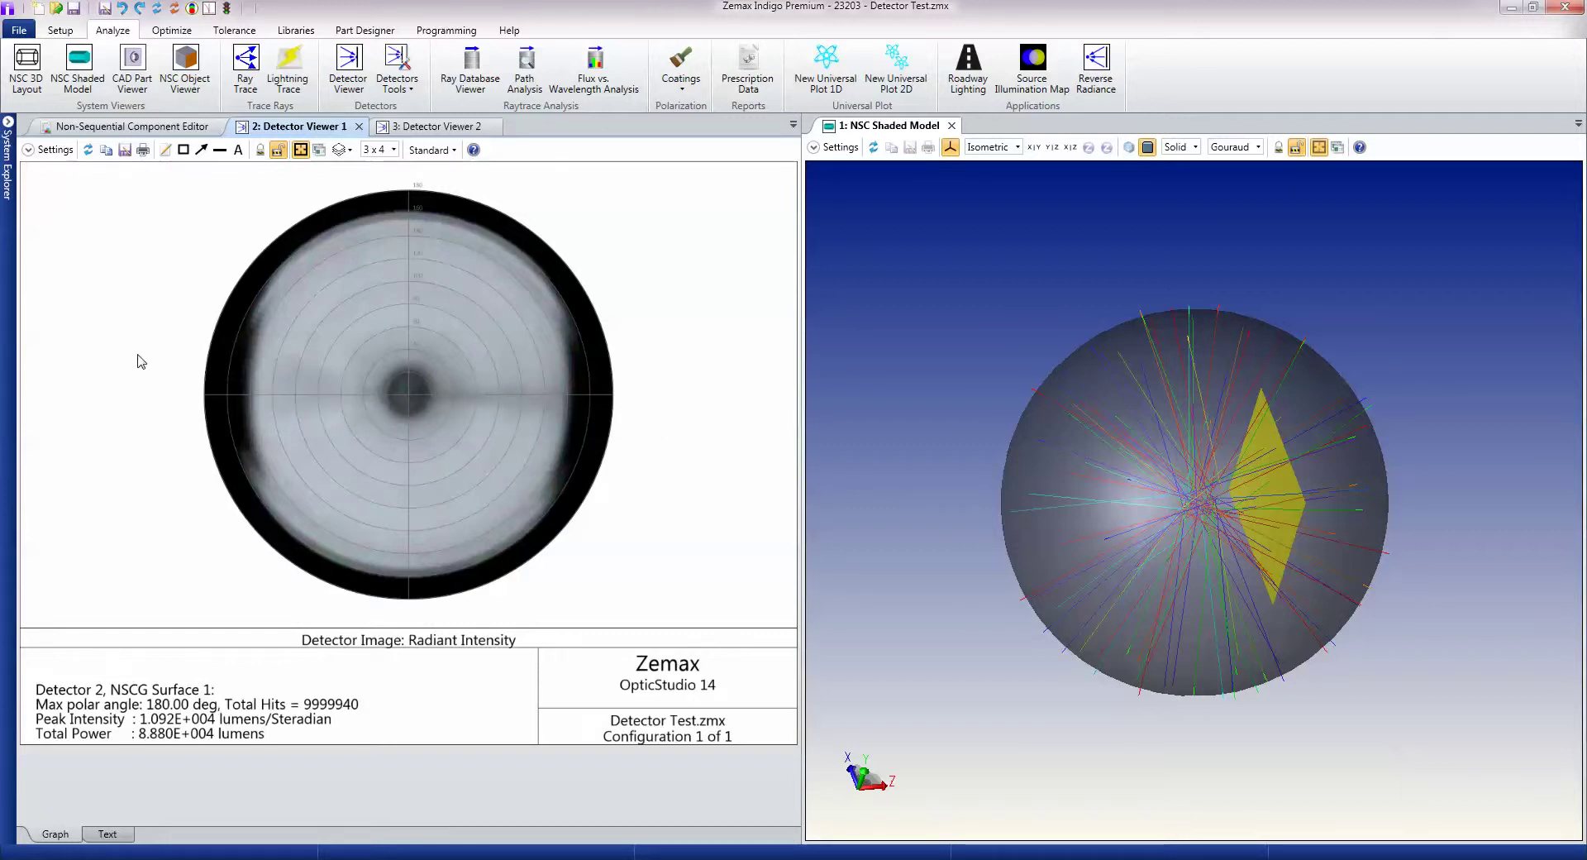
click(53, 149)
- Set Detector Polar's Show As to False Color, scaled from 0 to 42.0607
click(169, 247)
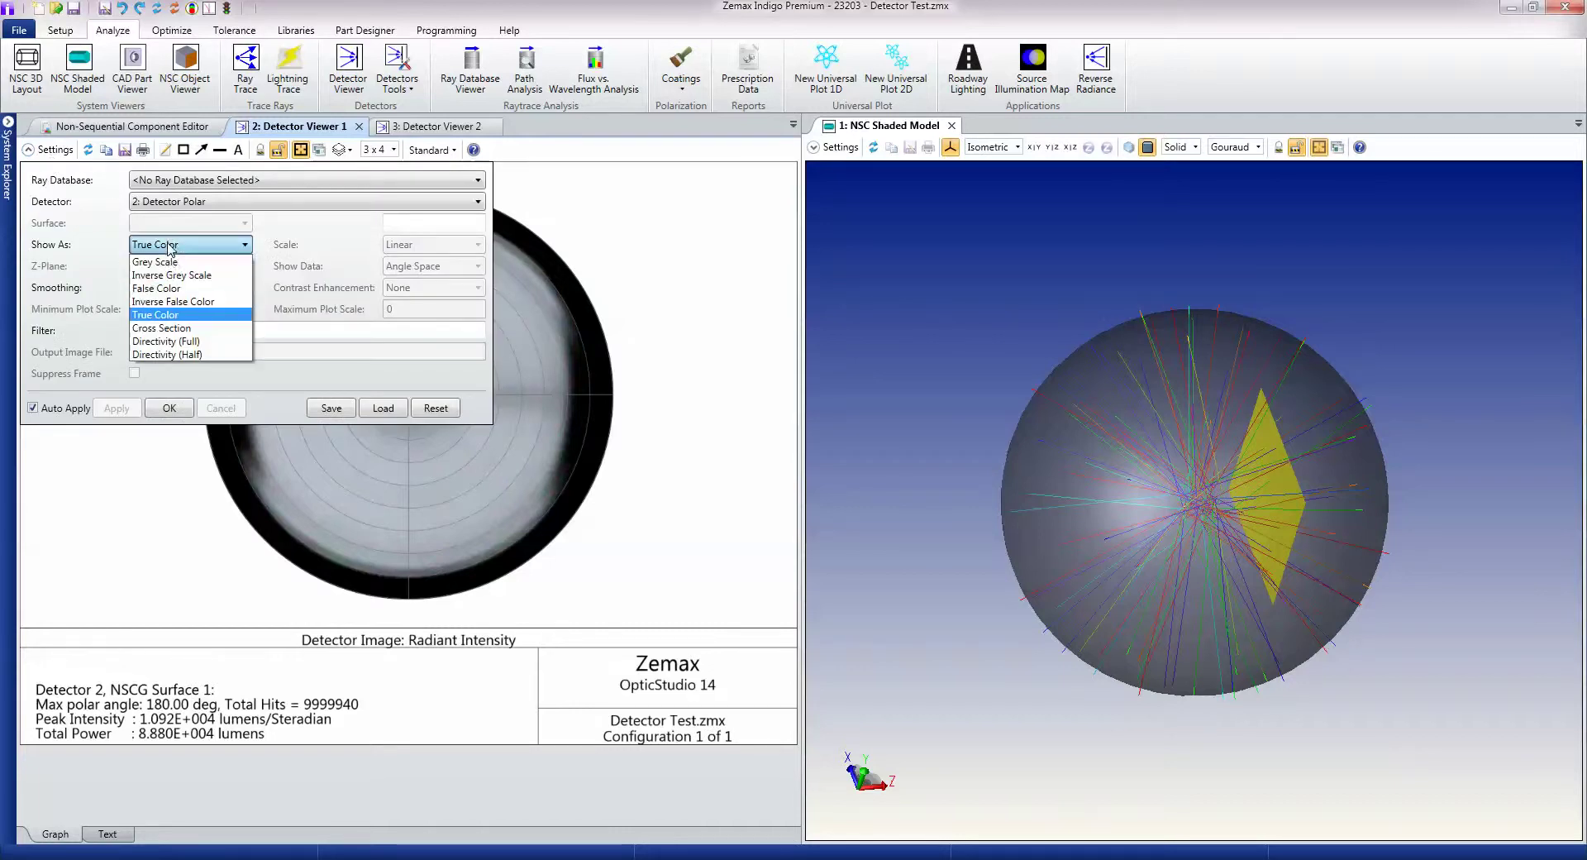
click(175, 289)
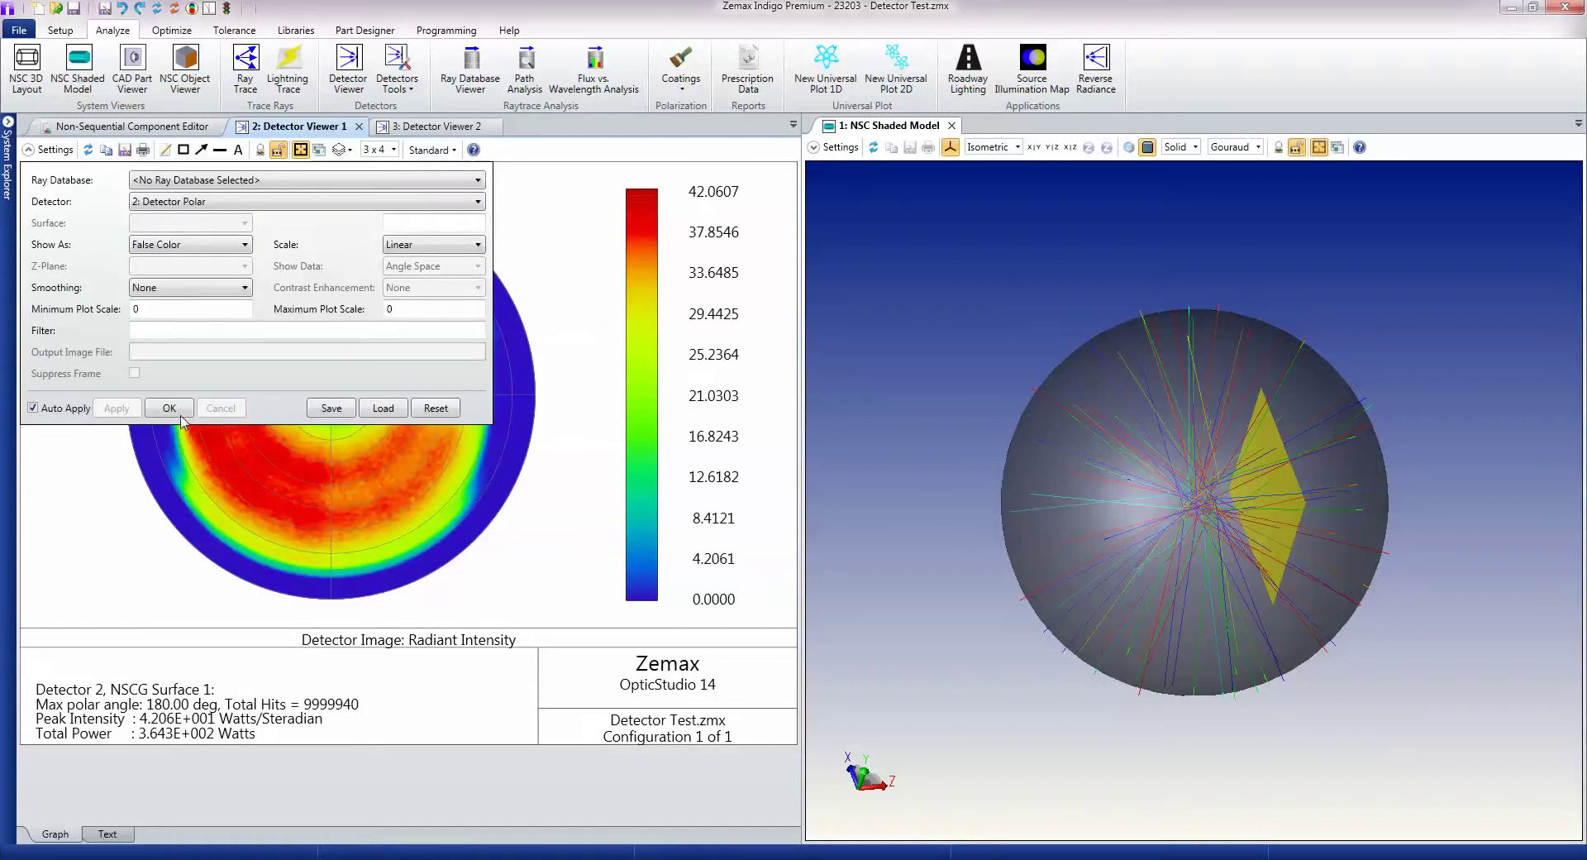
click(172, 409)
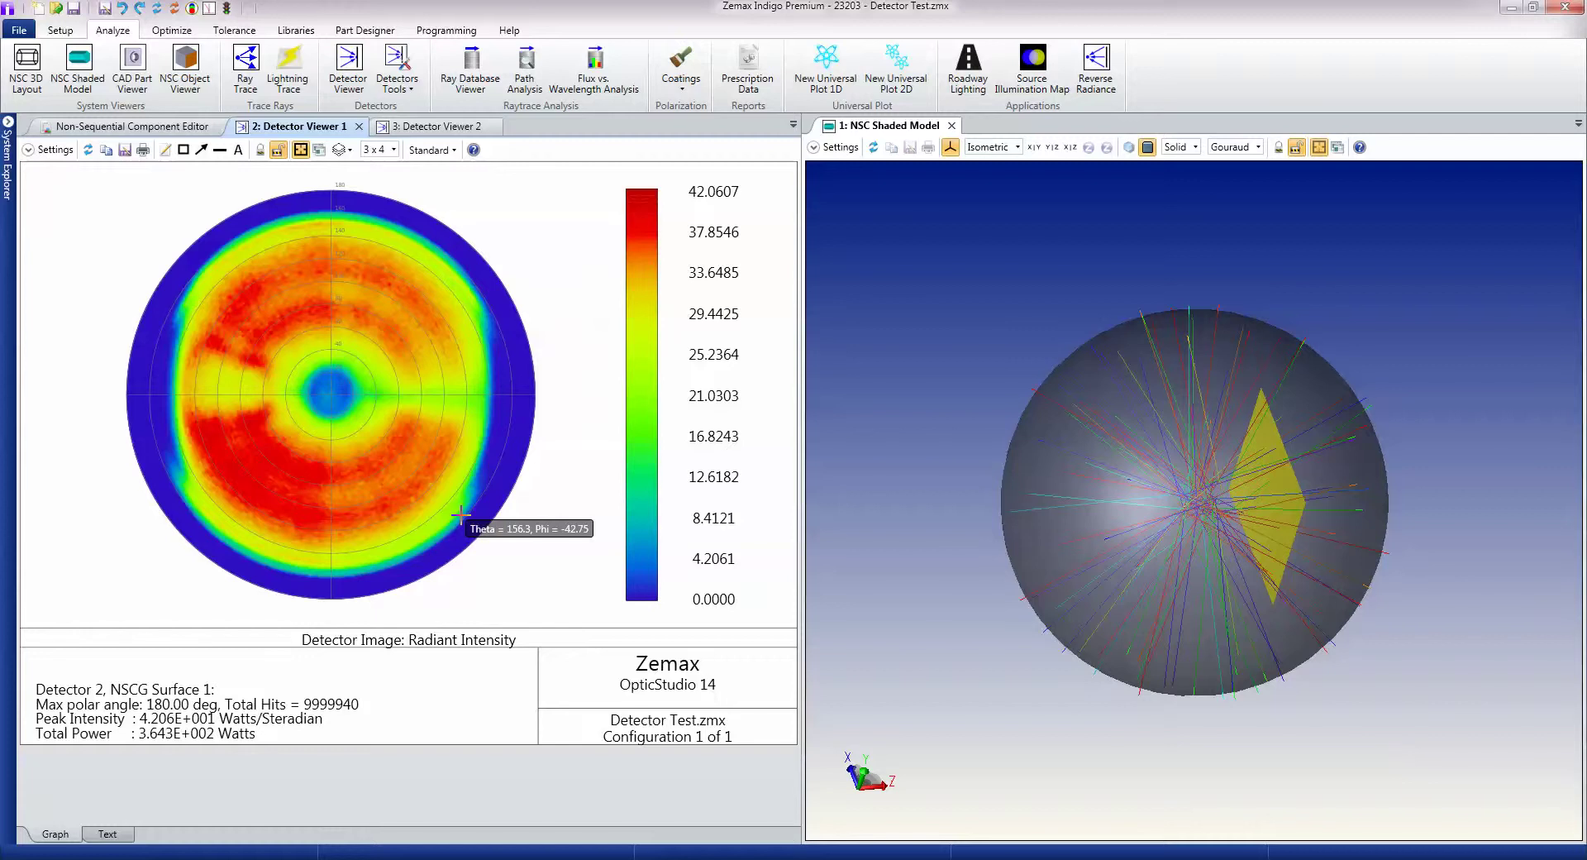
click(419, 127)
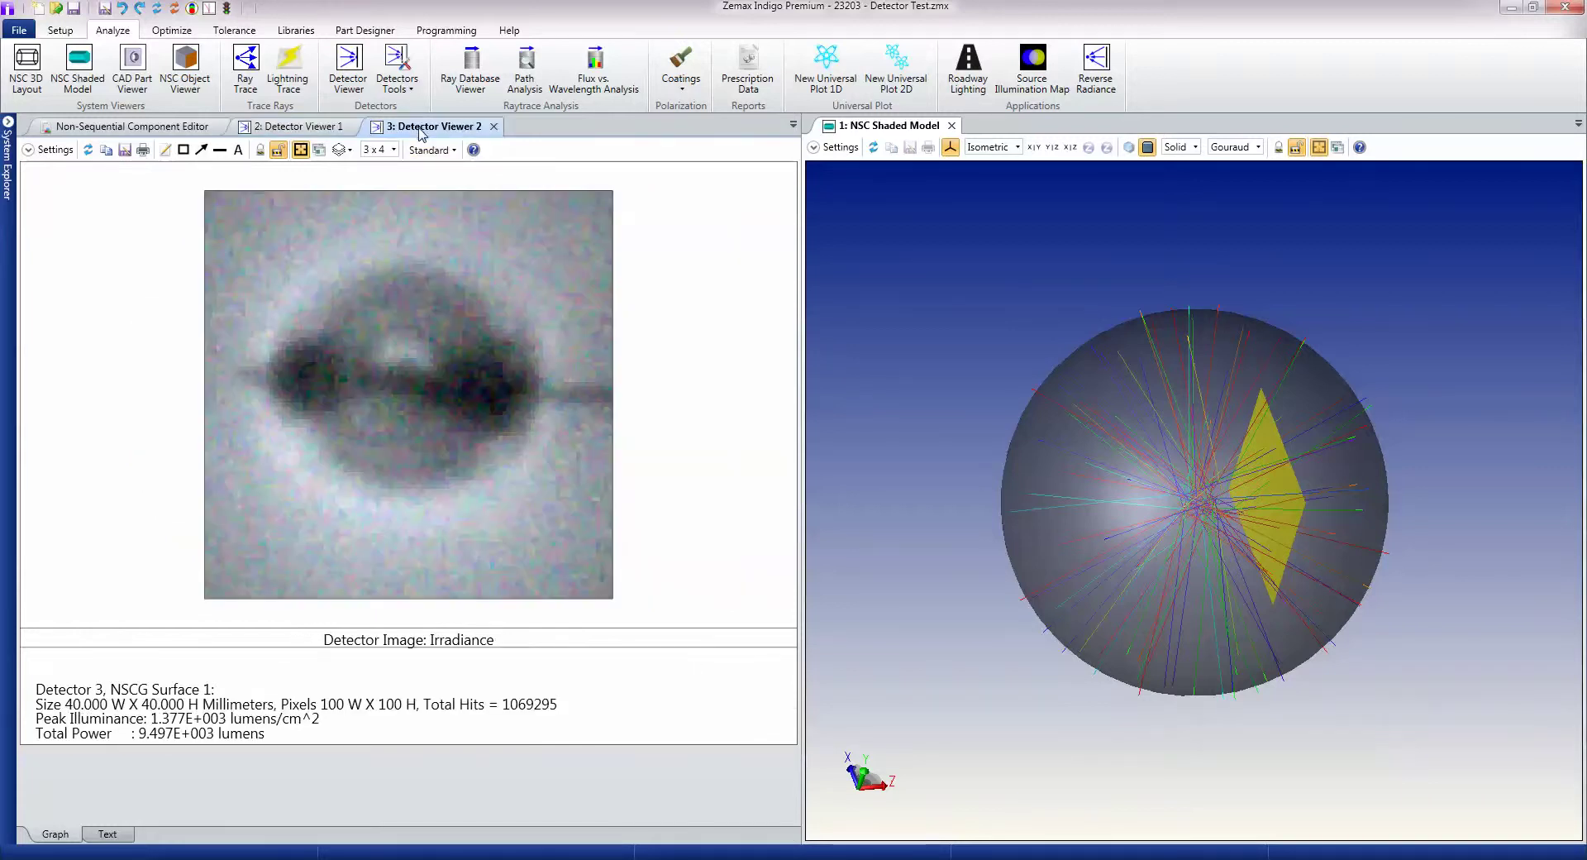
- Check the viewer settings and the row 4 null object in the Non-Sequential Component Editor
click(53, 149)
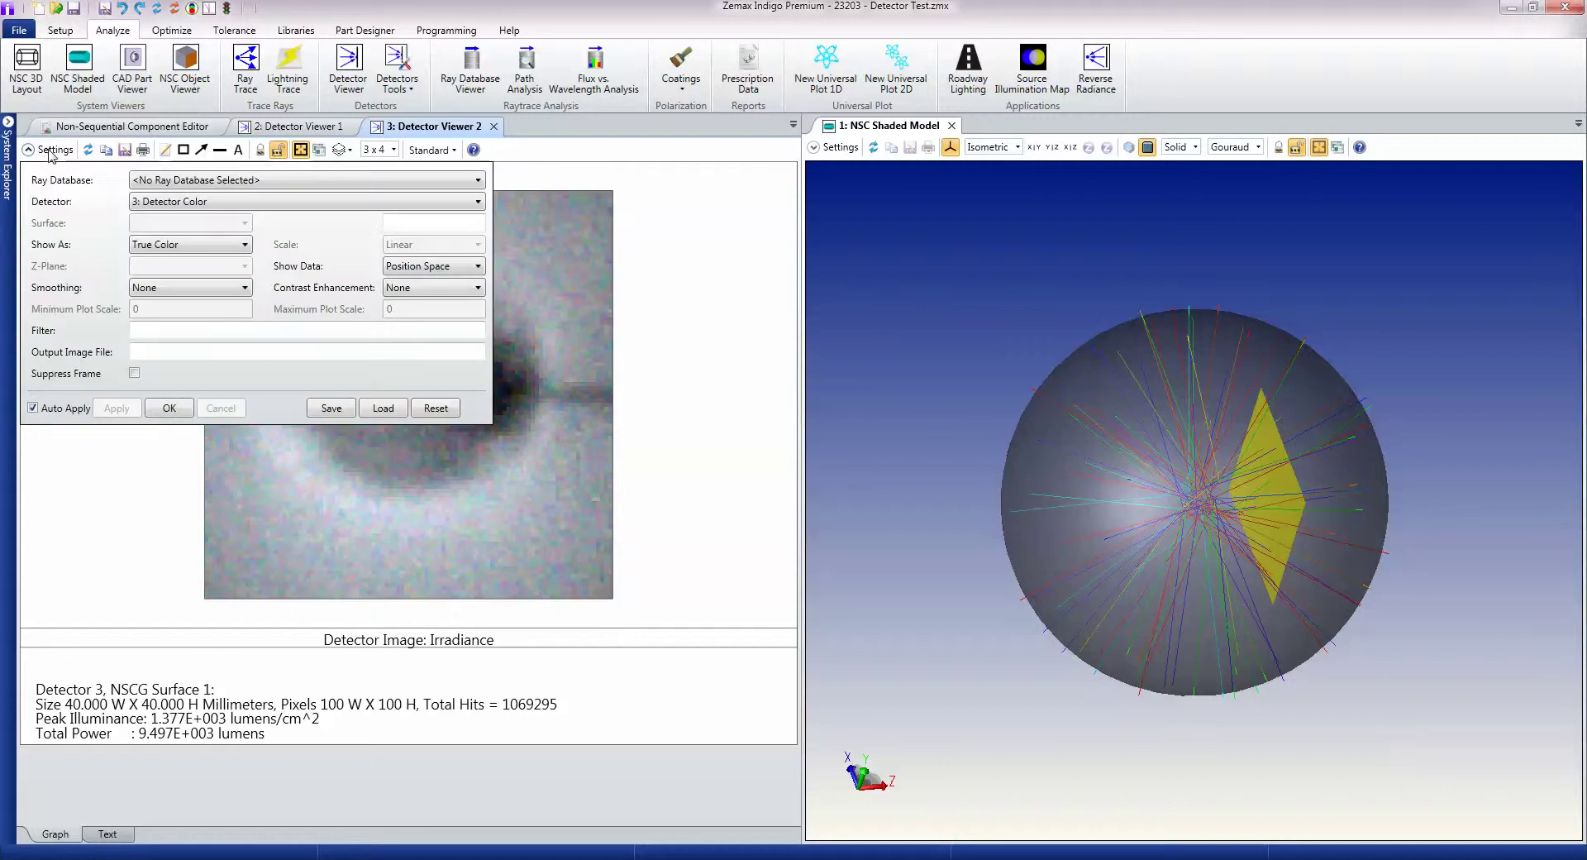
click(172, 408)
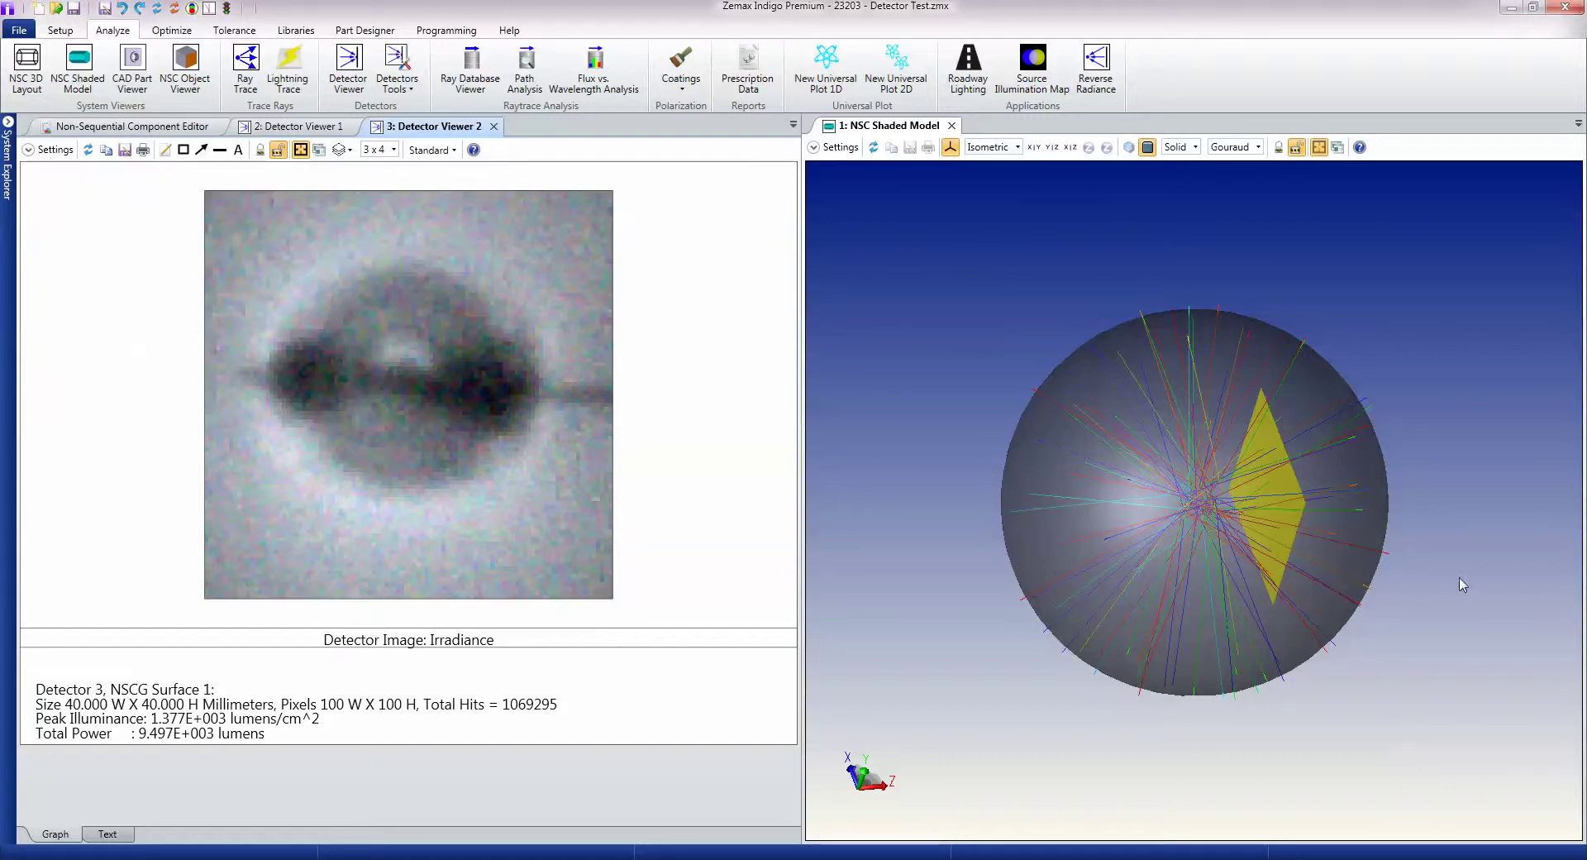
click(122, 129)
click(100, 541)
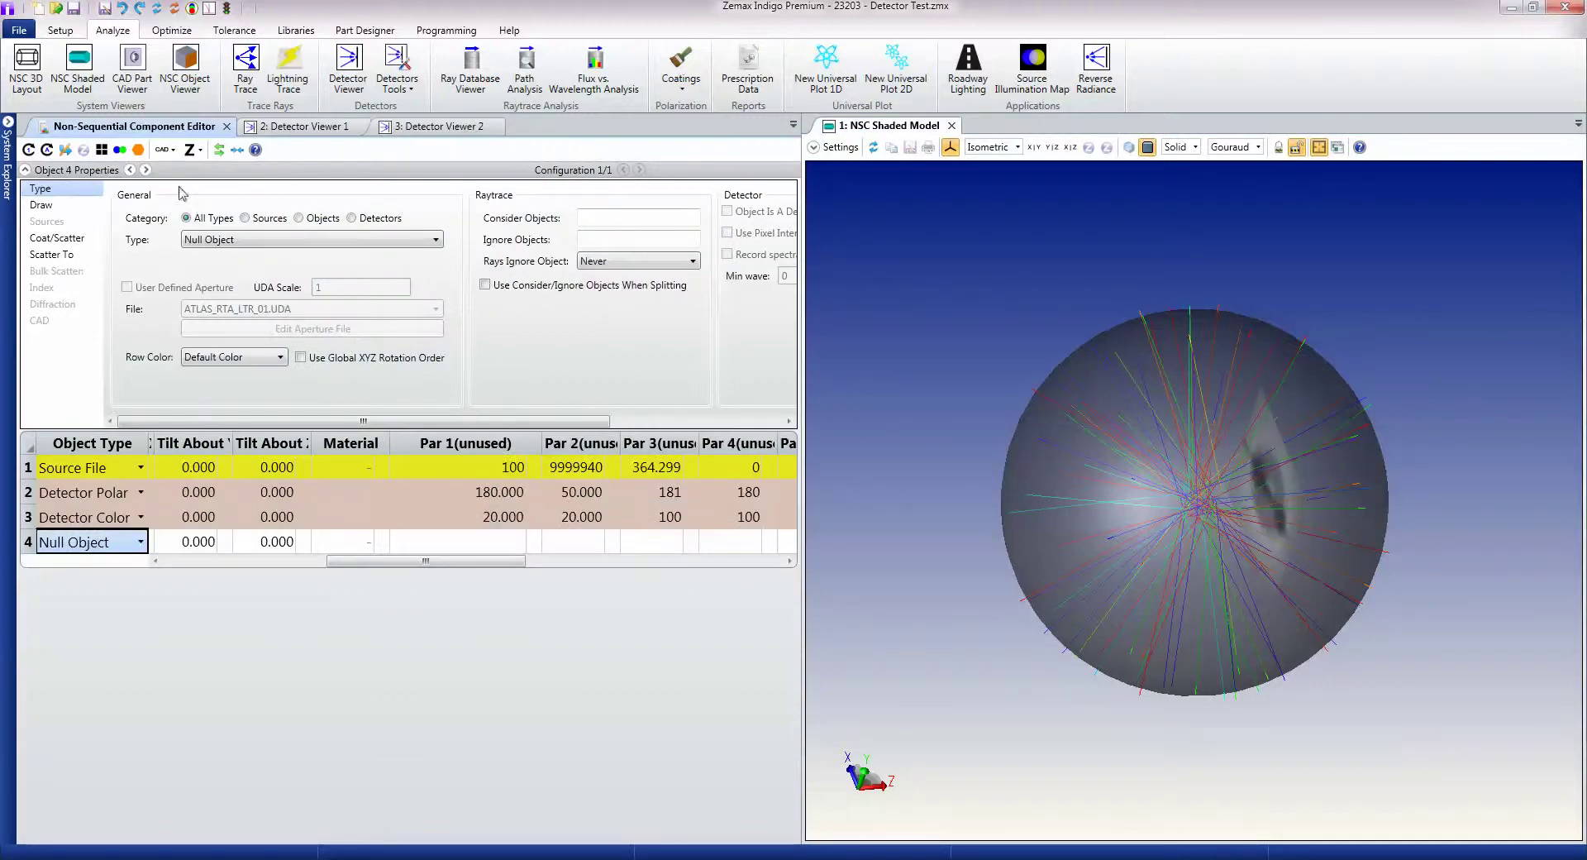
click(439, 128)
- Orbit the NSC Shaded Model until the color detector's square faces front
mouse_move(1430, 666)
mouse_down()
mouse_move(1182, 602)
mouse_move(1246, 512)
mouse_up()
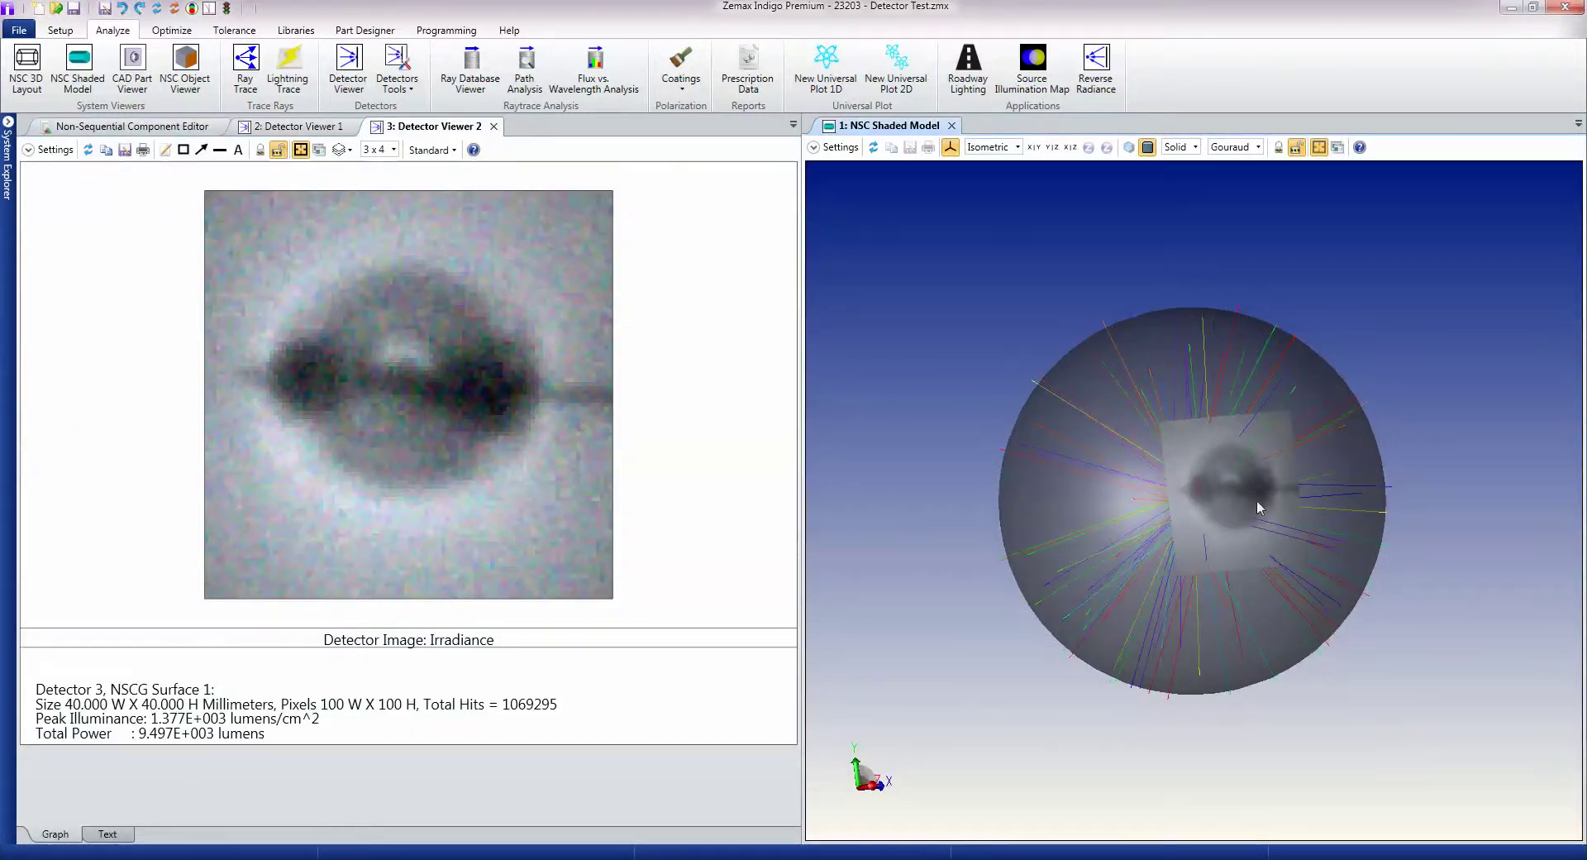
mouse_move(1195, 569)
mouse_down()
mouse_move(1241, 566)
mouse_move(1213, 572)
mouse_move(1220, 510)
mouse_up()
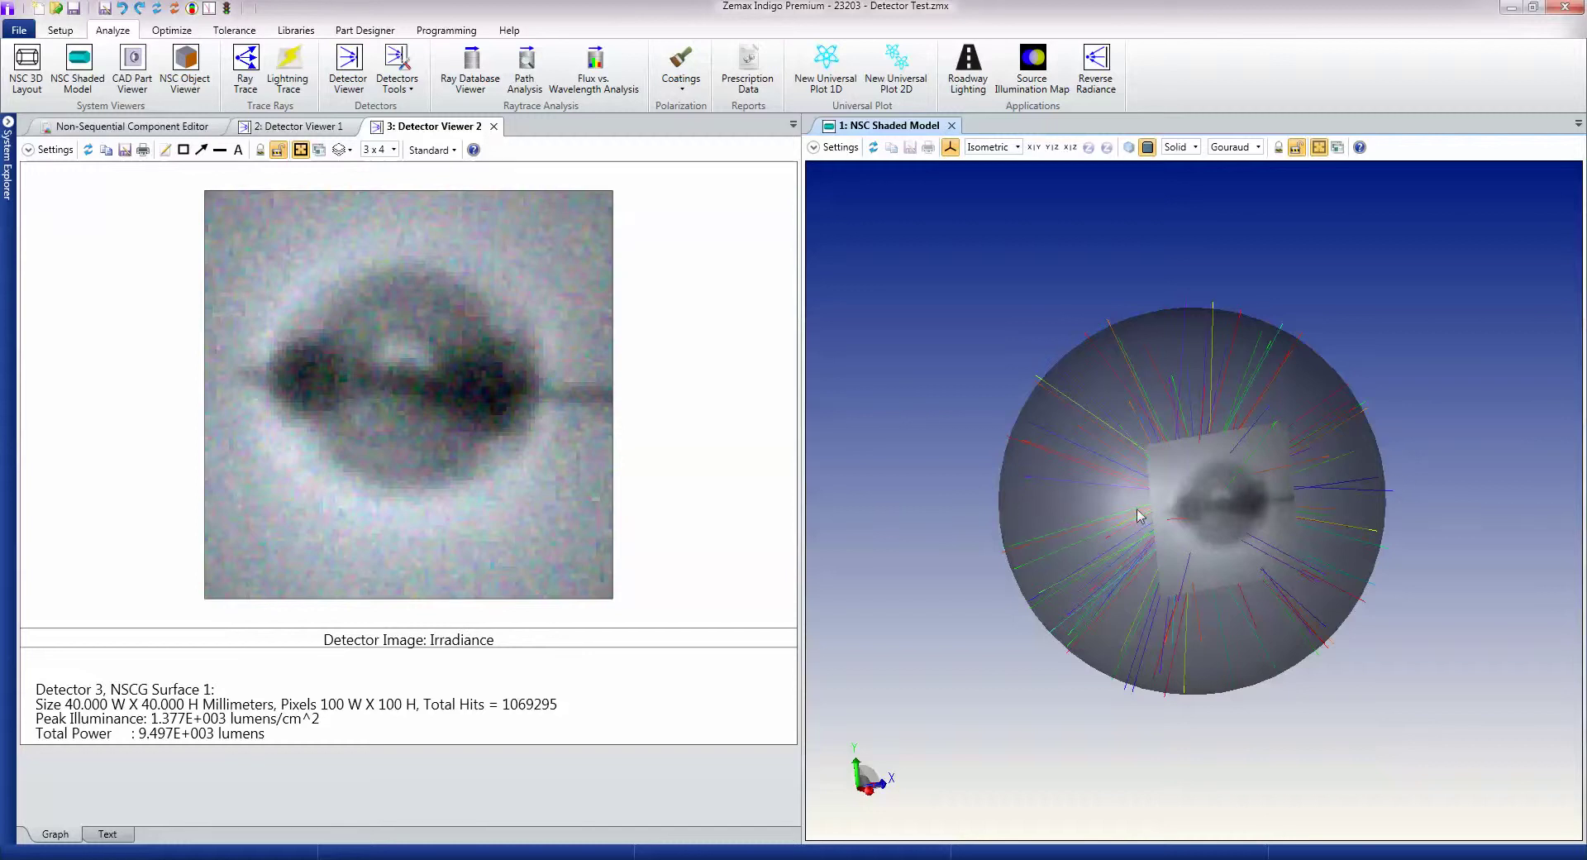
mouse_move(1138, 514)
mouse_down()
mouse_move(1190, 535)
mouse_move(1116, 526)
mouse_up()
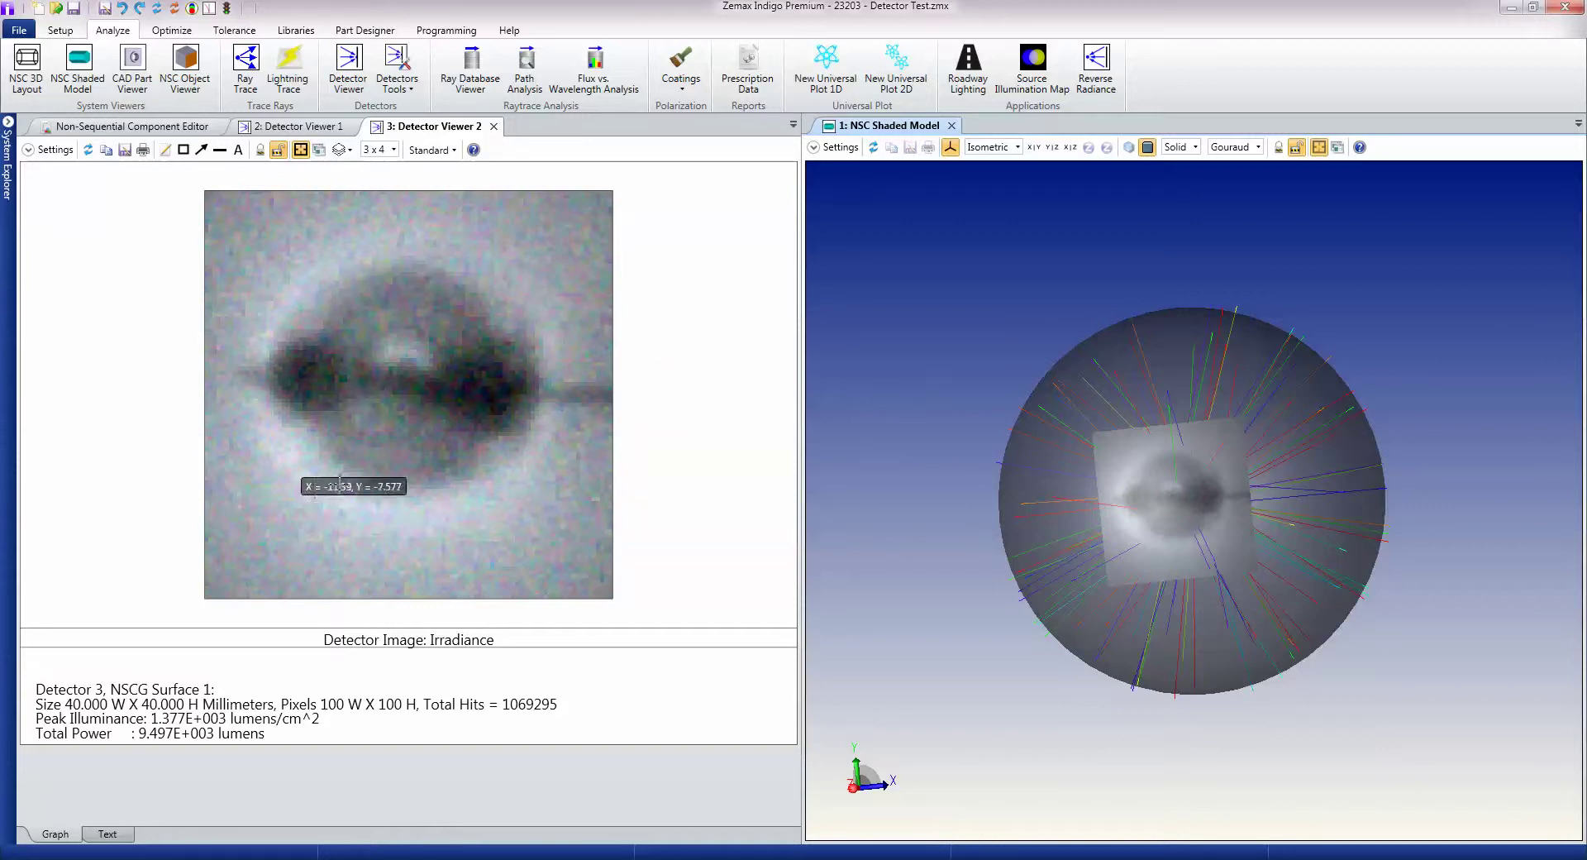
- Return Detector Viewer 1 to a Directivity (Full) plot, then go back to Detector 3's irradiance
click(293, 128)
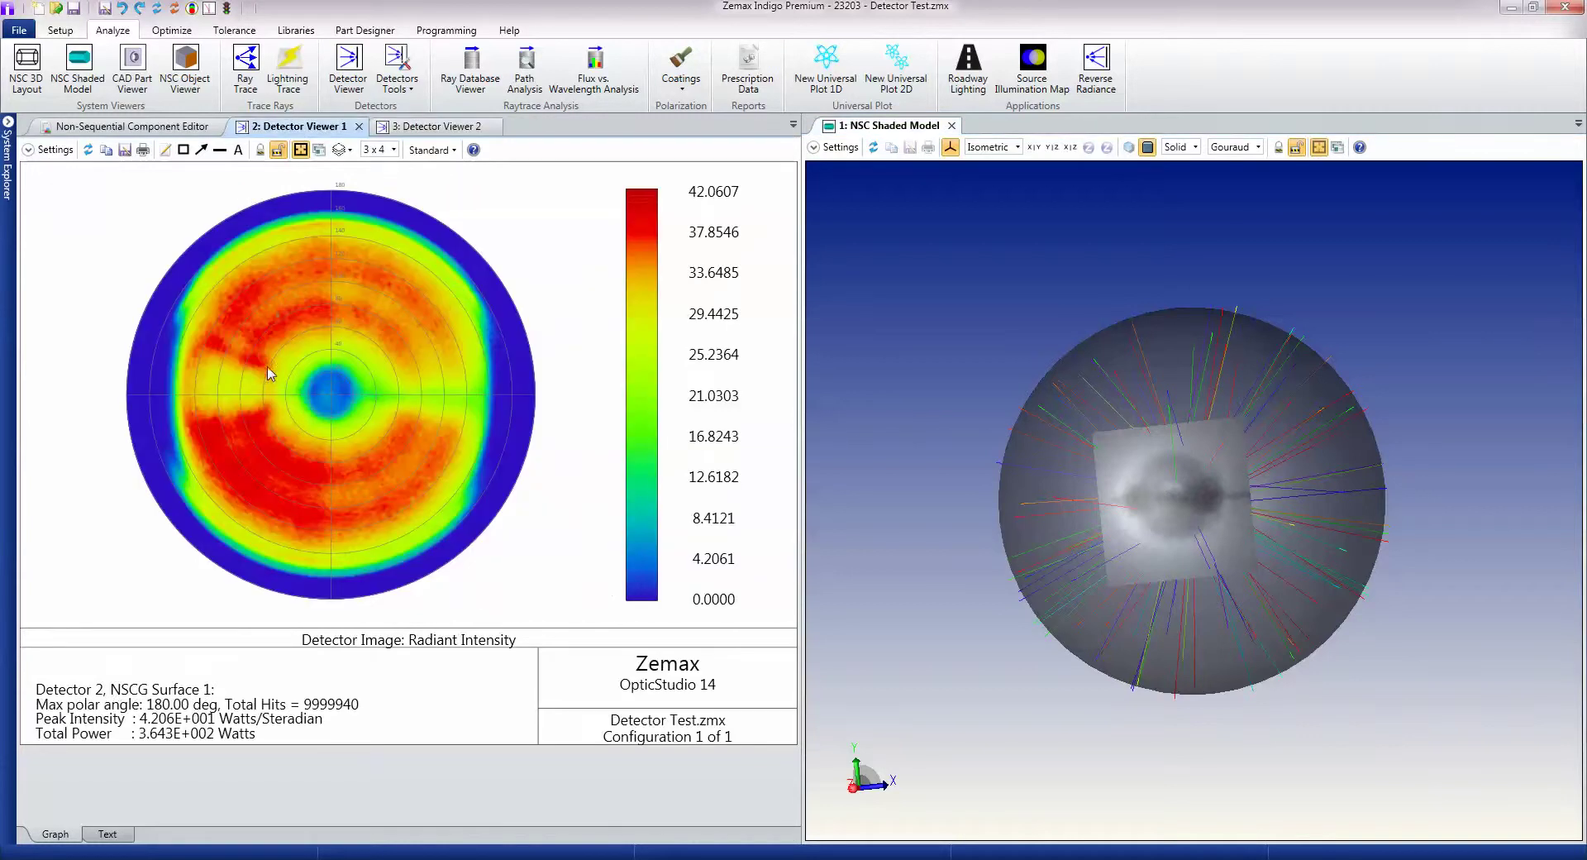
click(42, 153)
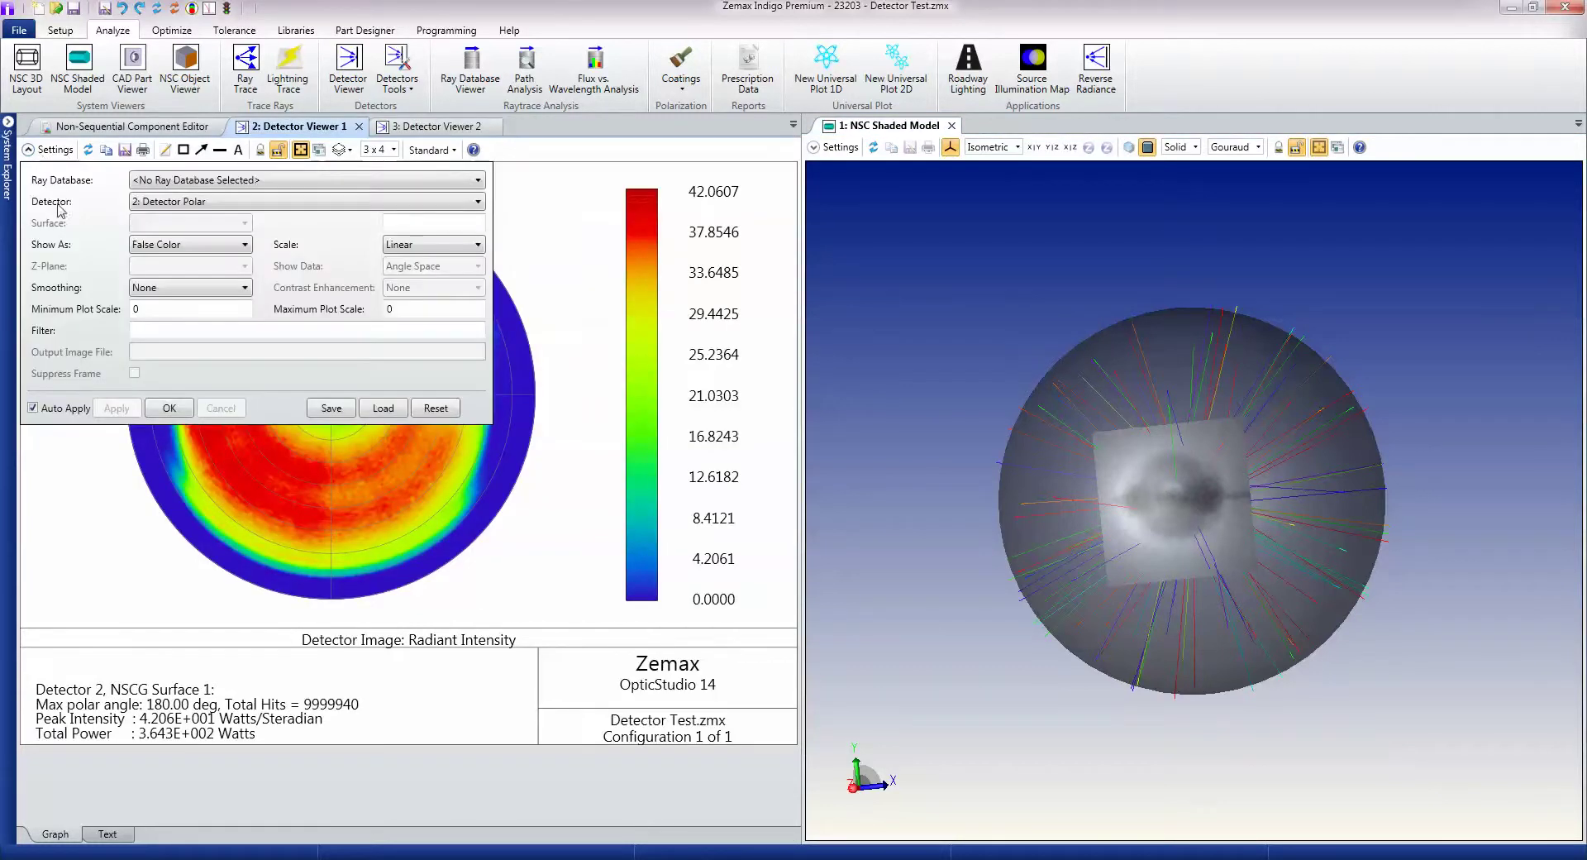
key(Escape)
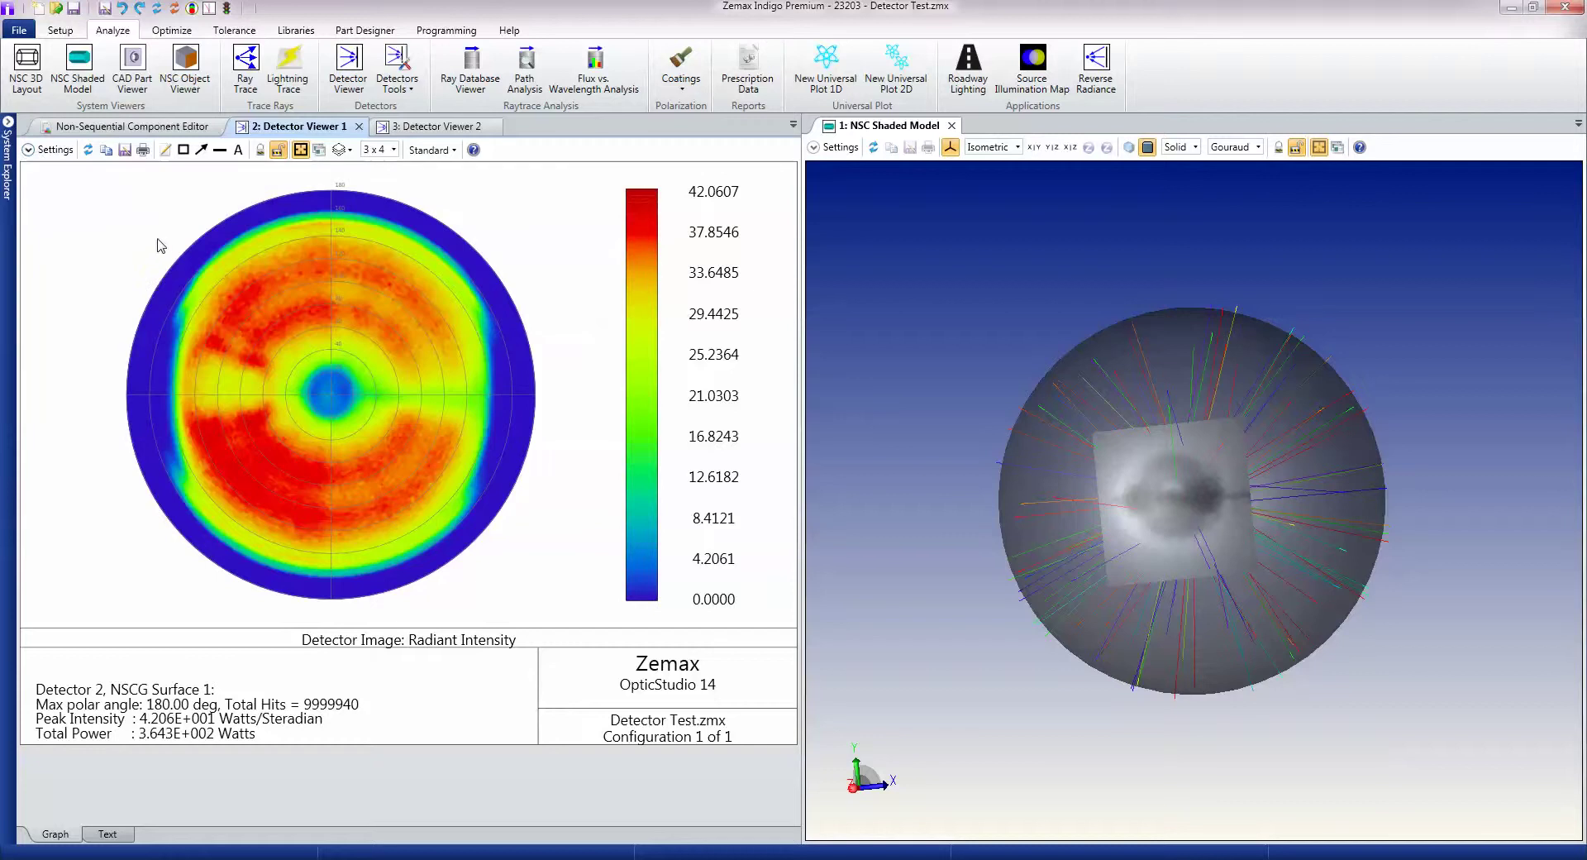
click(29, 150)
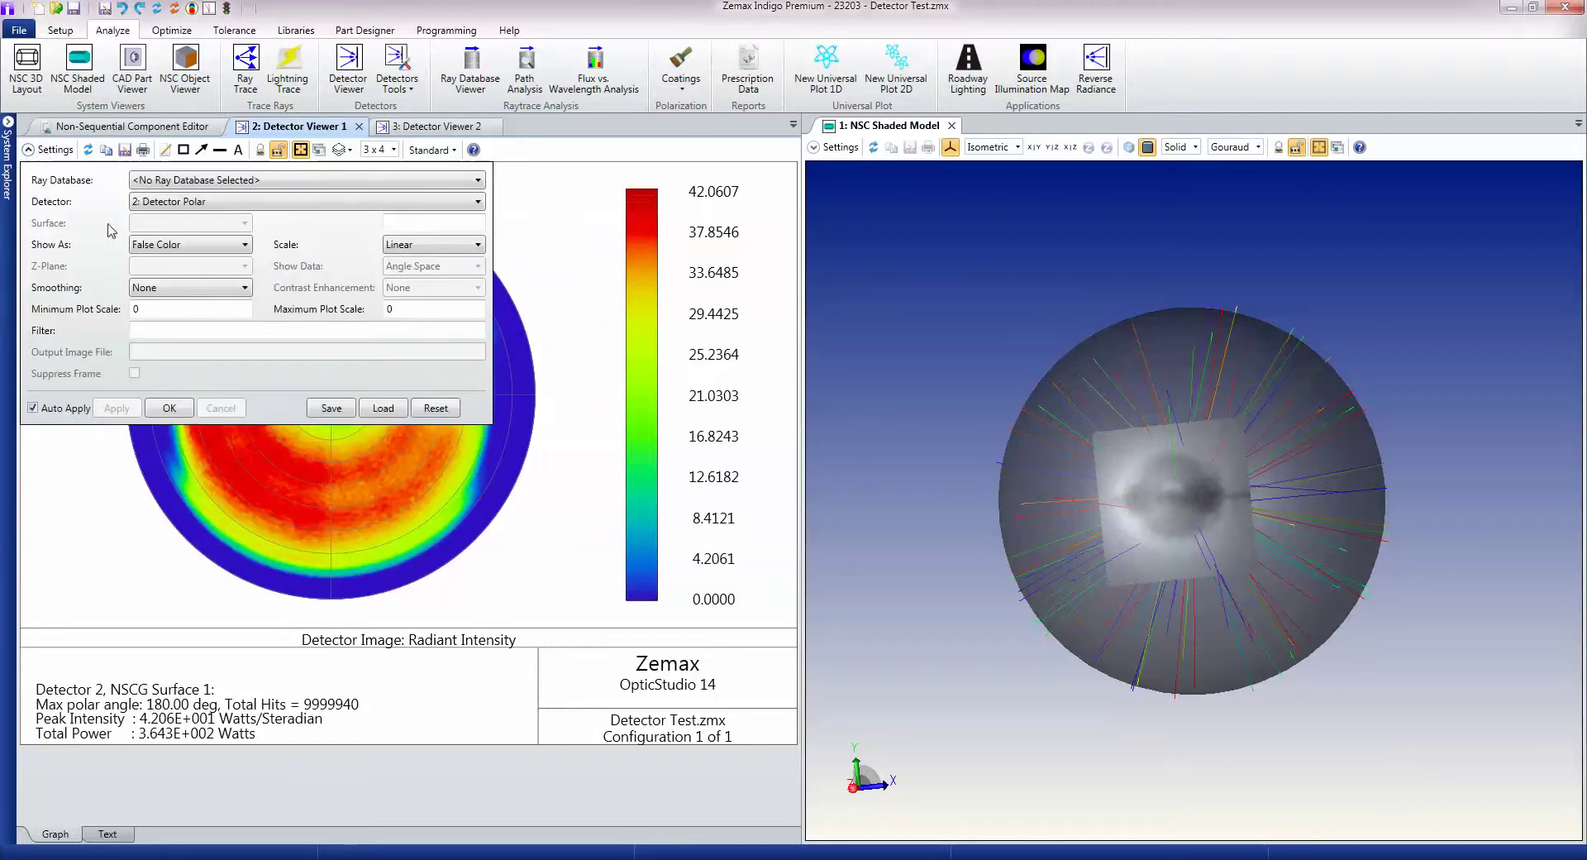
click(245, 246)
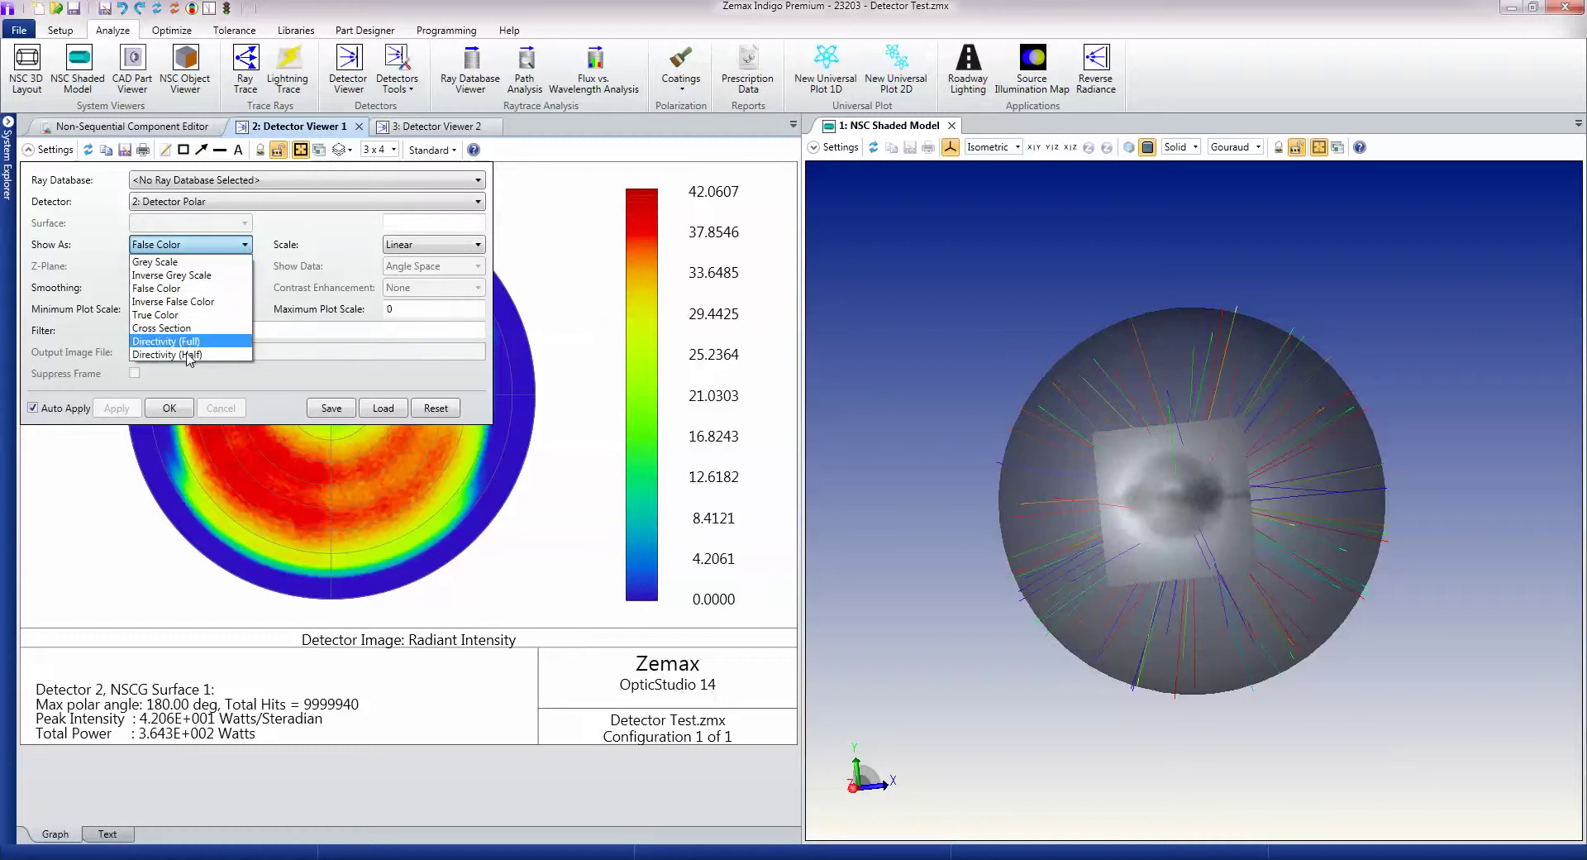
key(Escape)
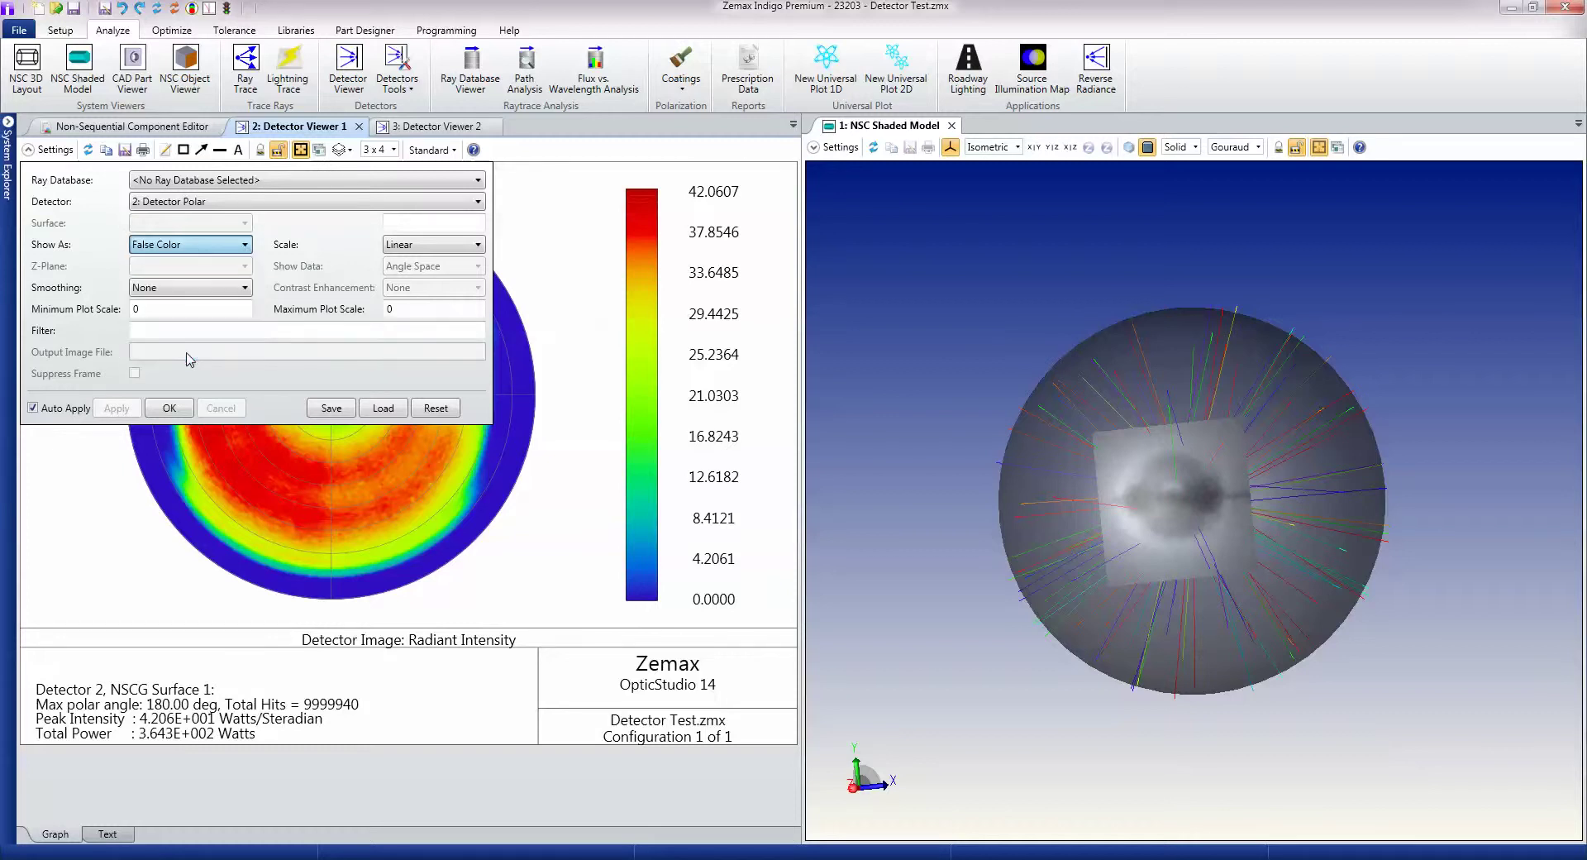
click(168, 408)
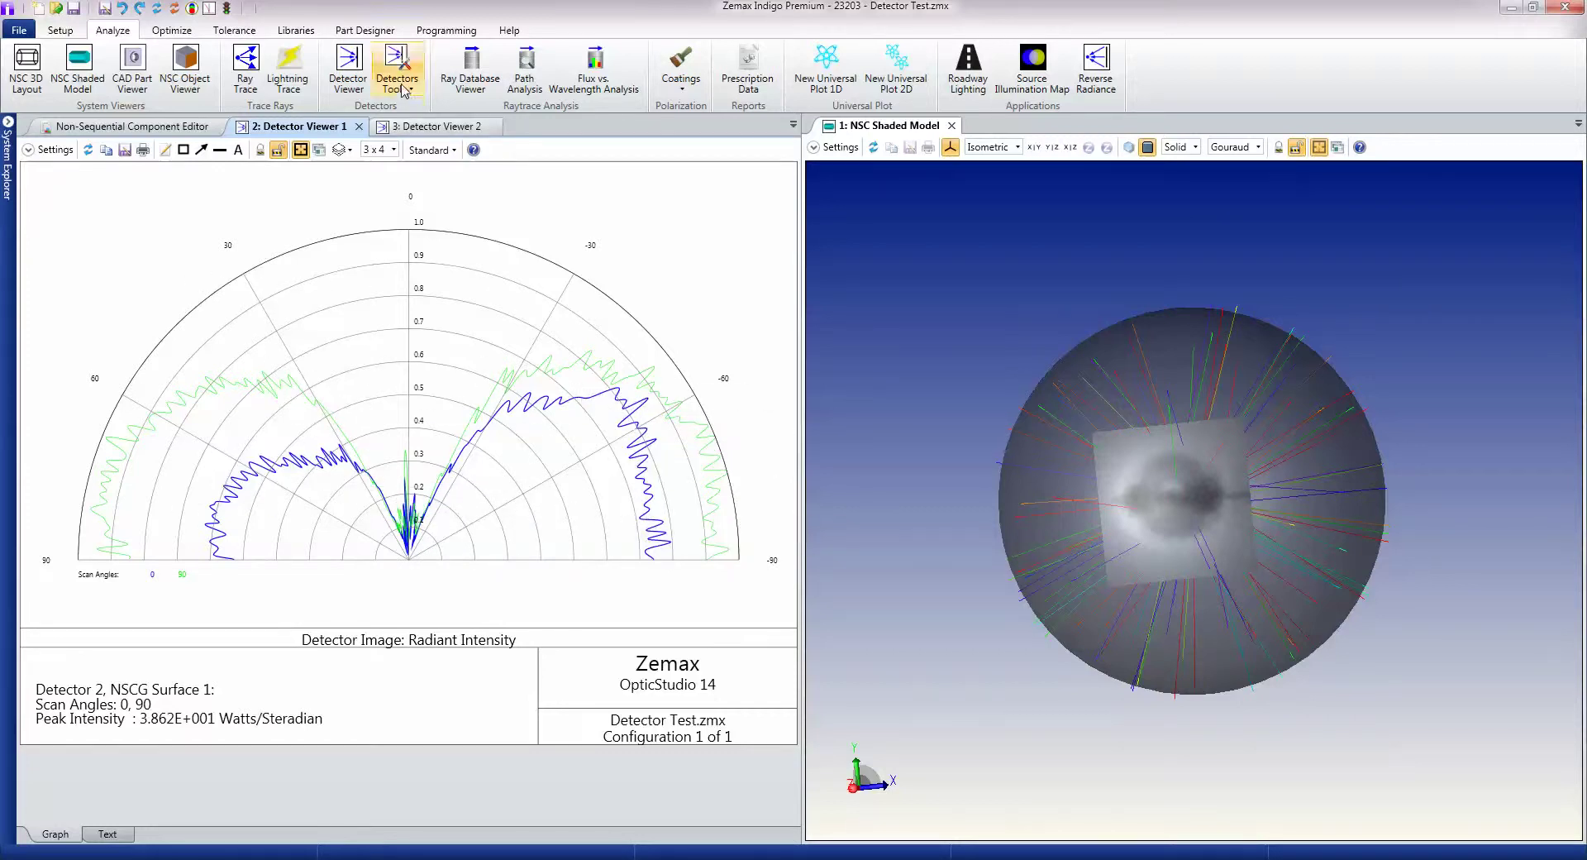
click(423, 129)
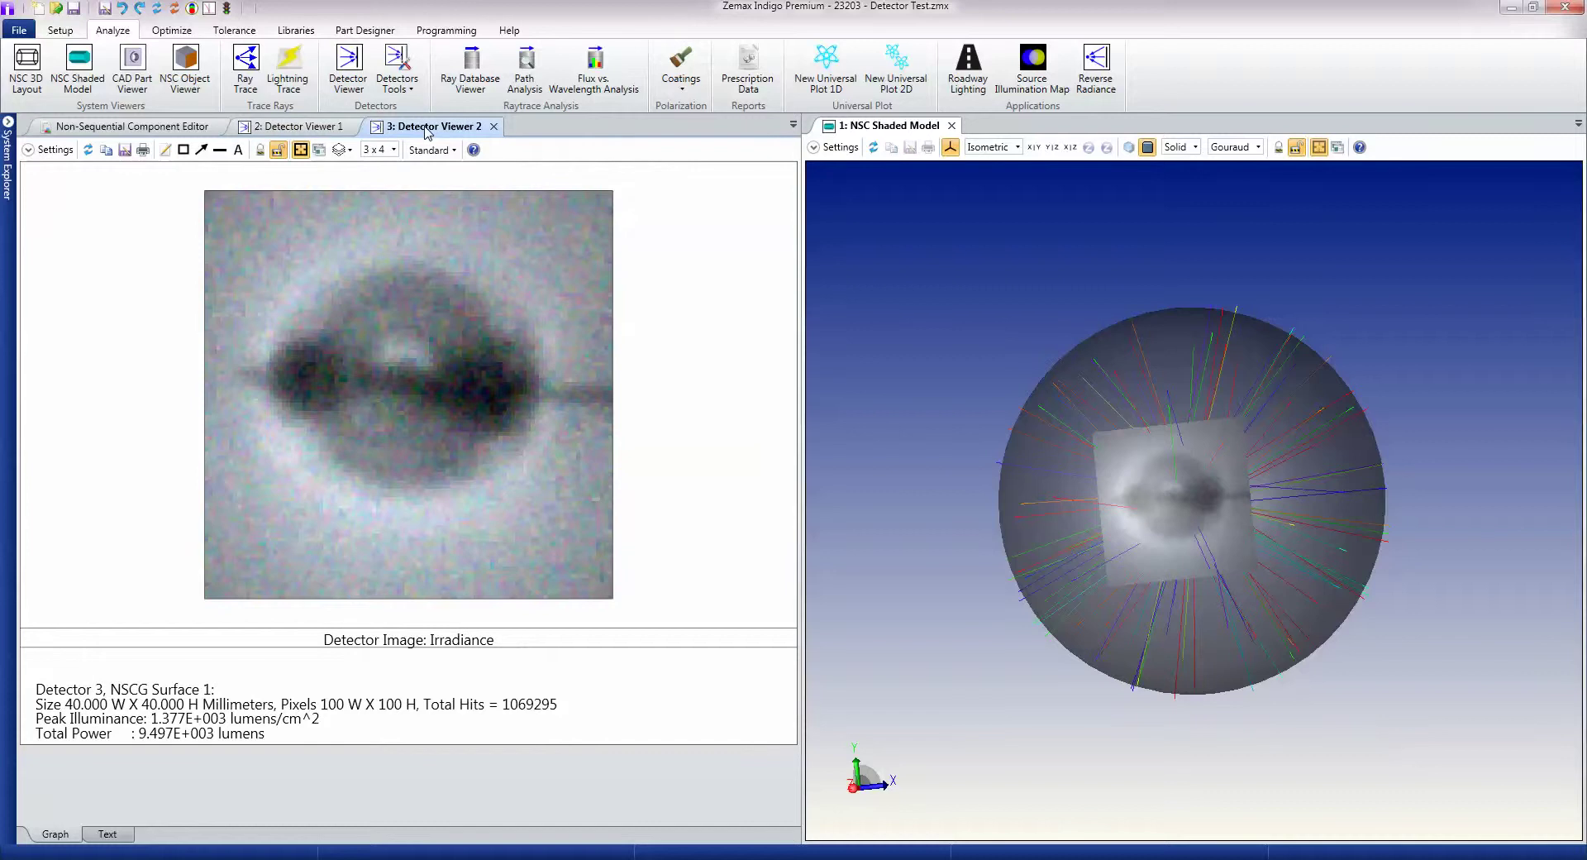
- Show Detector 3's irradiance as a False Color map
click(43, 151)
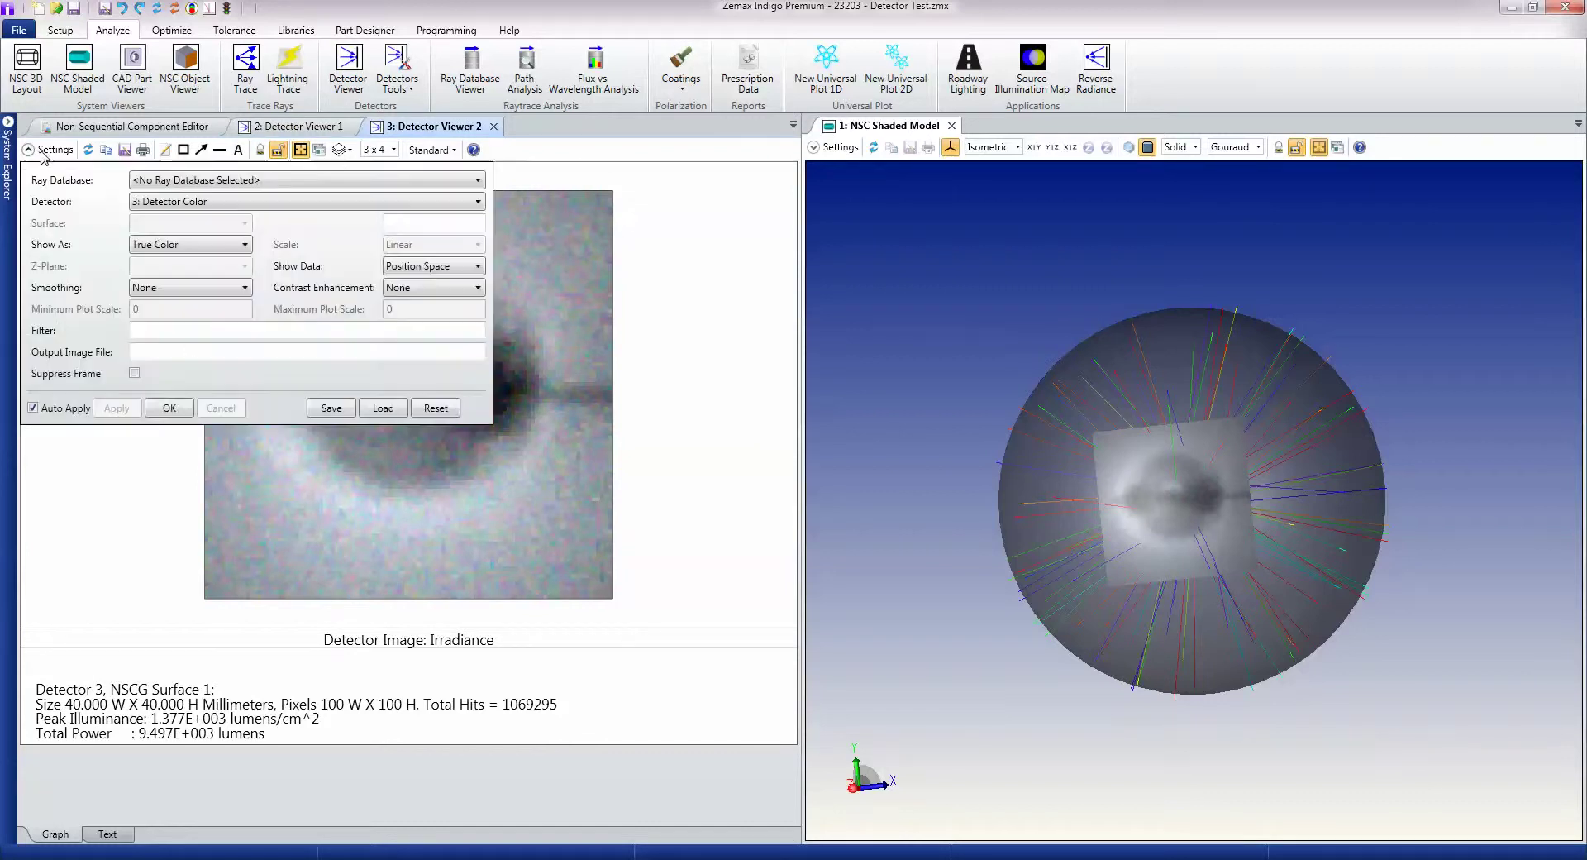
click(163, 246)
click(173, 287)
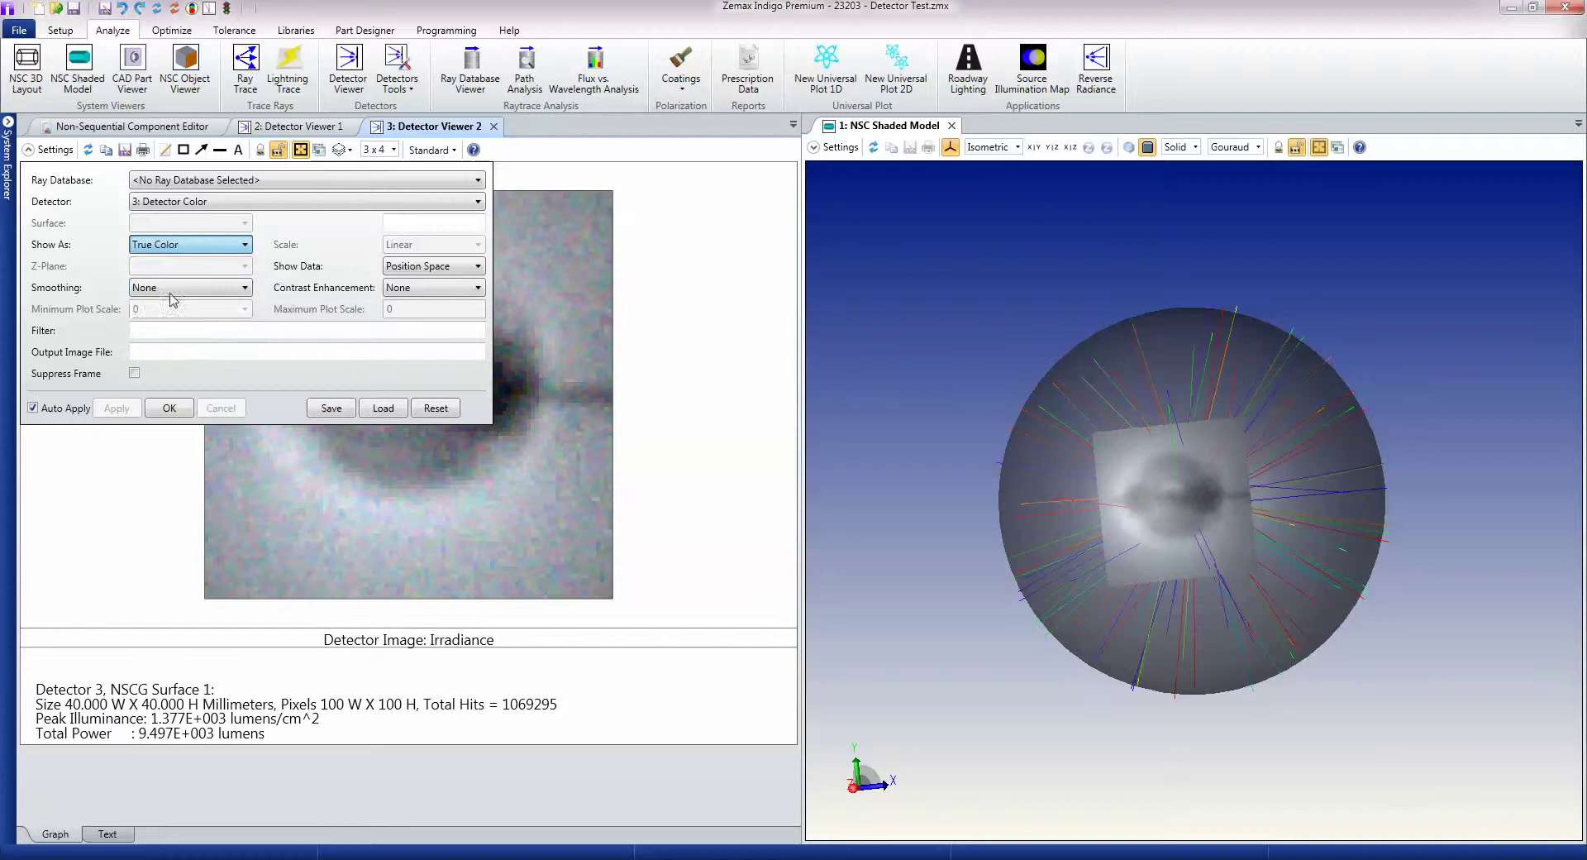
click(166, 409)
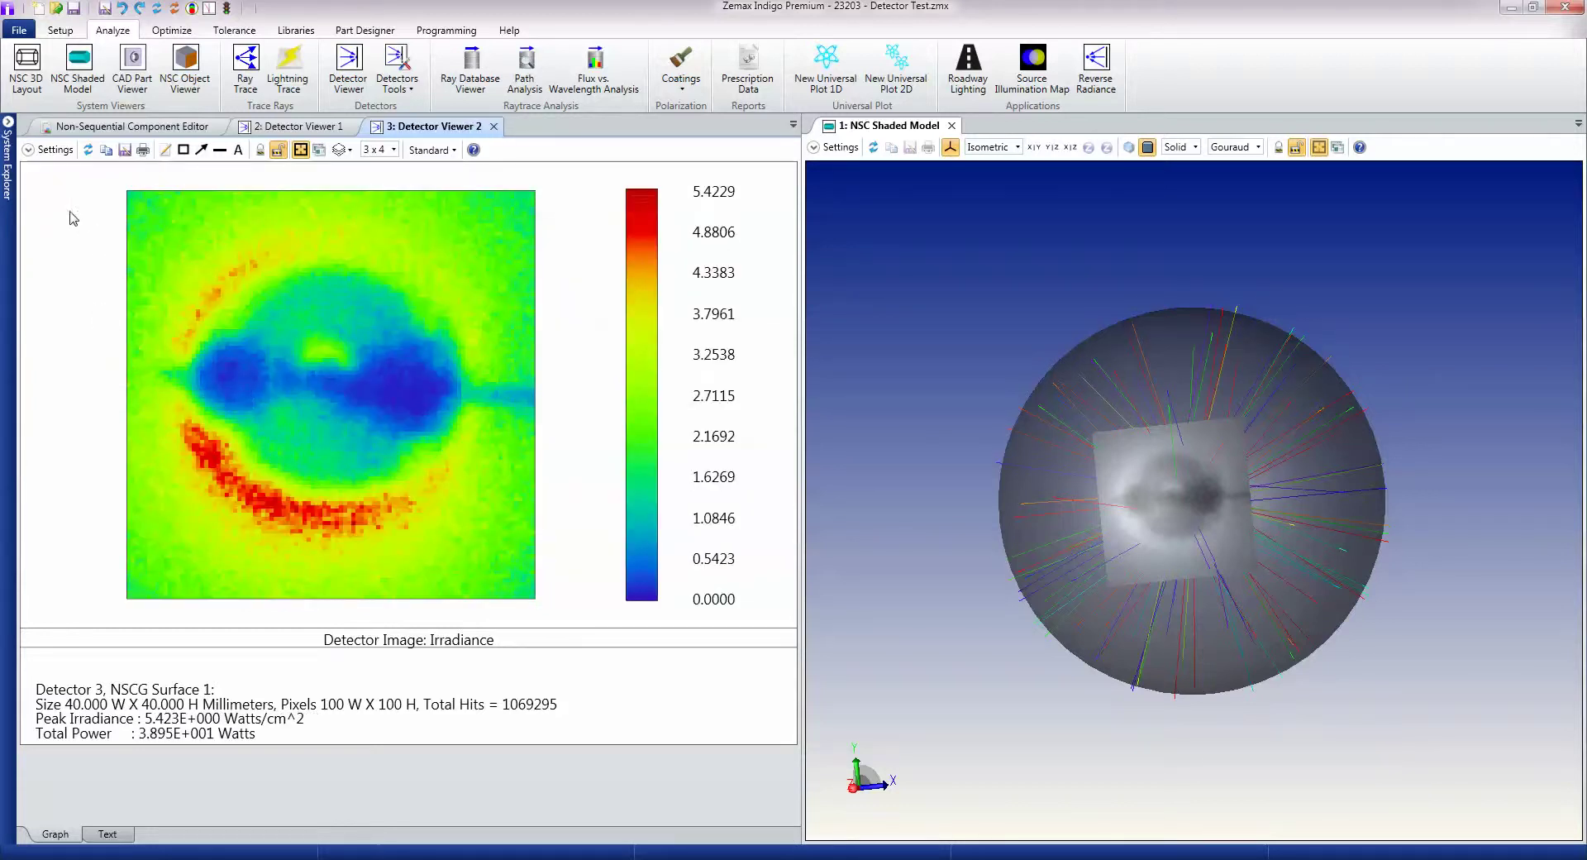
- Switch it to a Cross Section Row slice at Y = 0.20 mm in Watts/cm^2
click(55, 151)
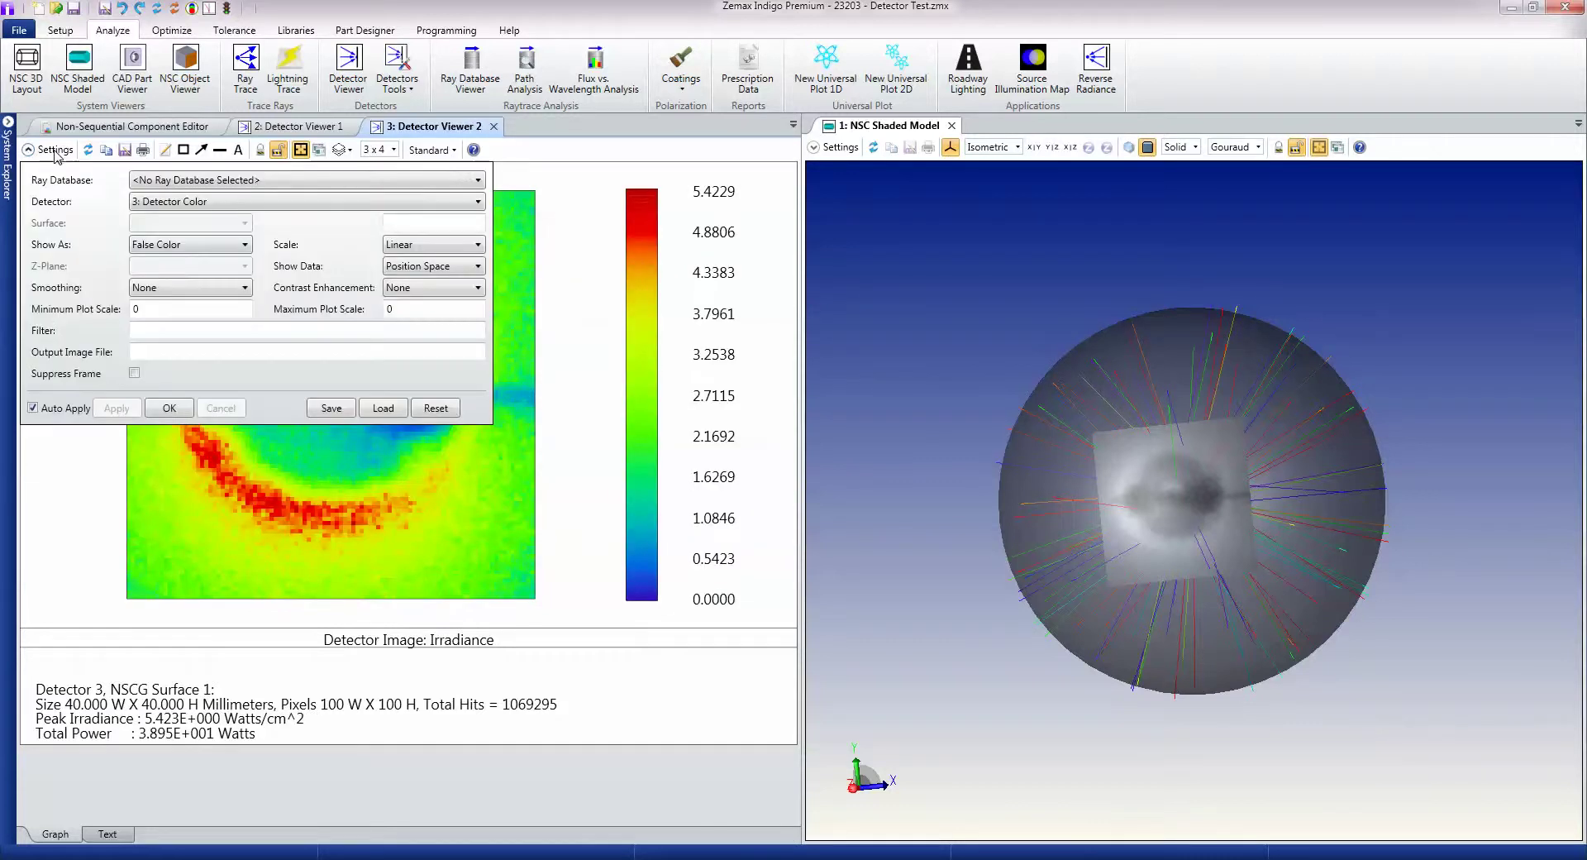
click(190, 246)
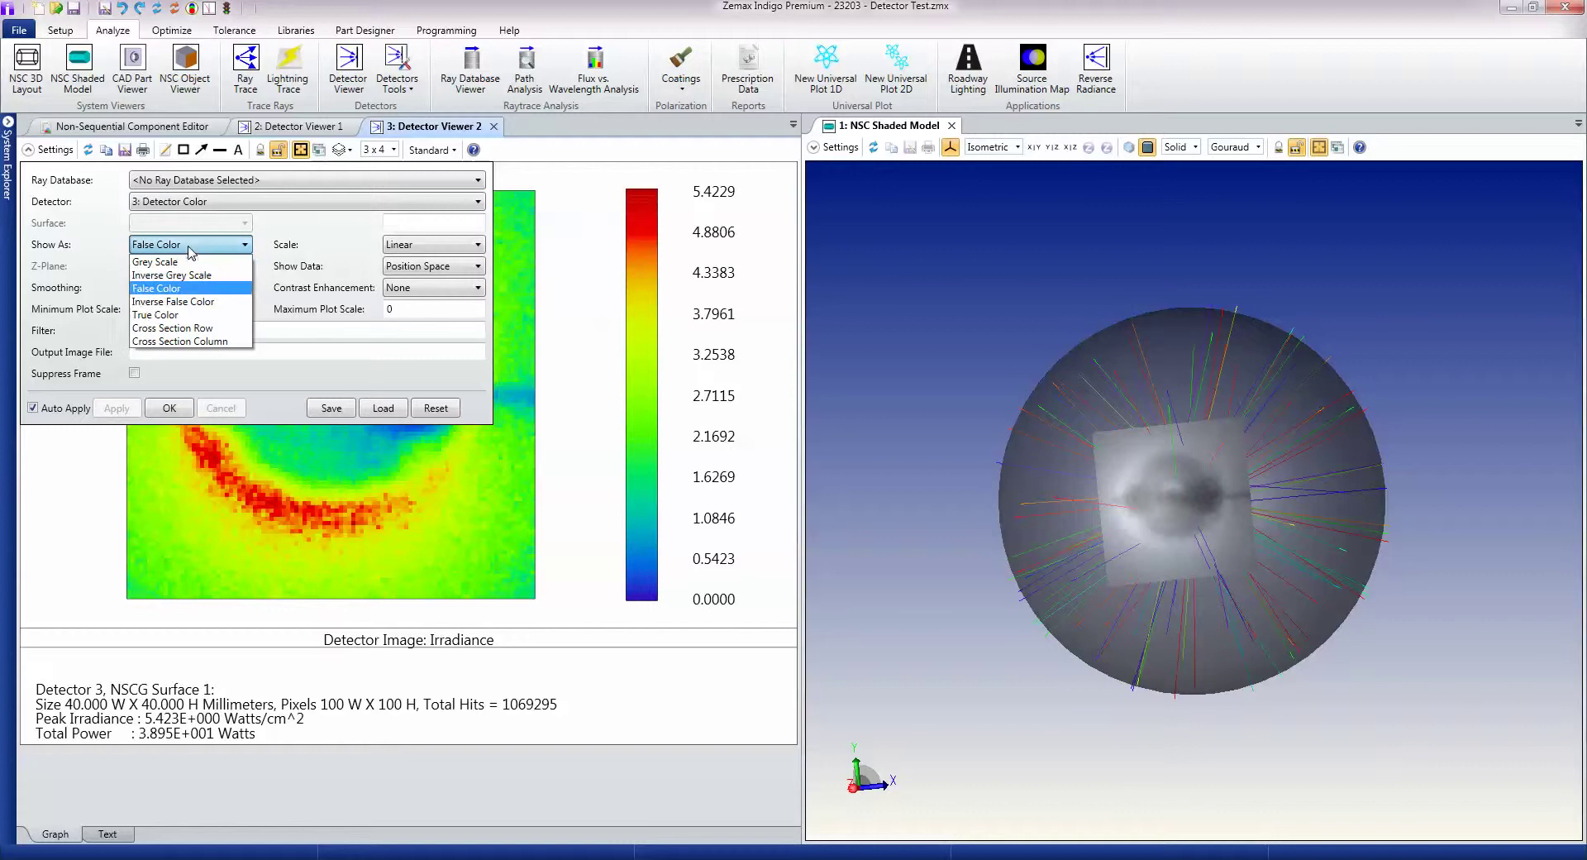
click(211, 327)
click(175, 413)
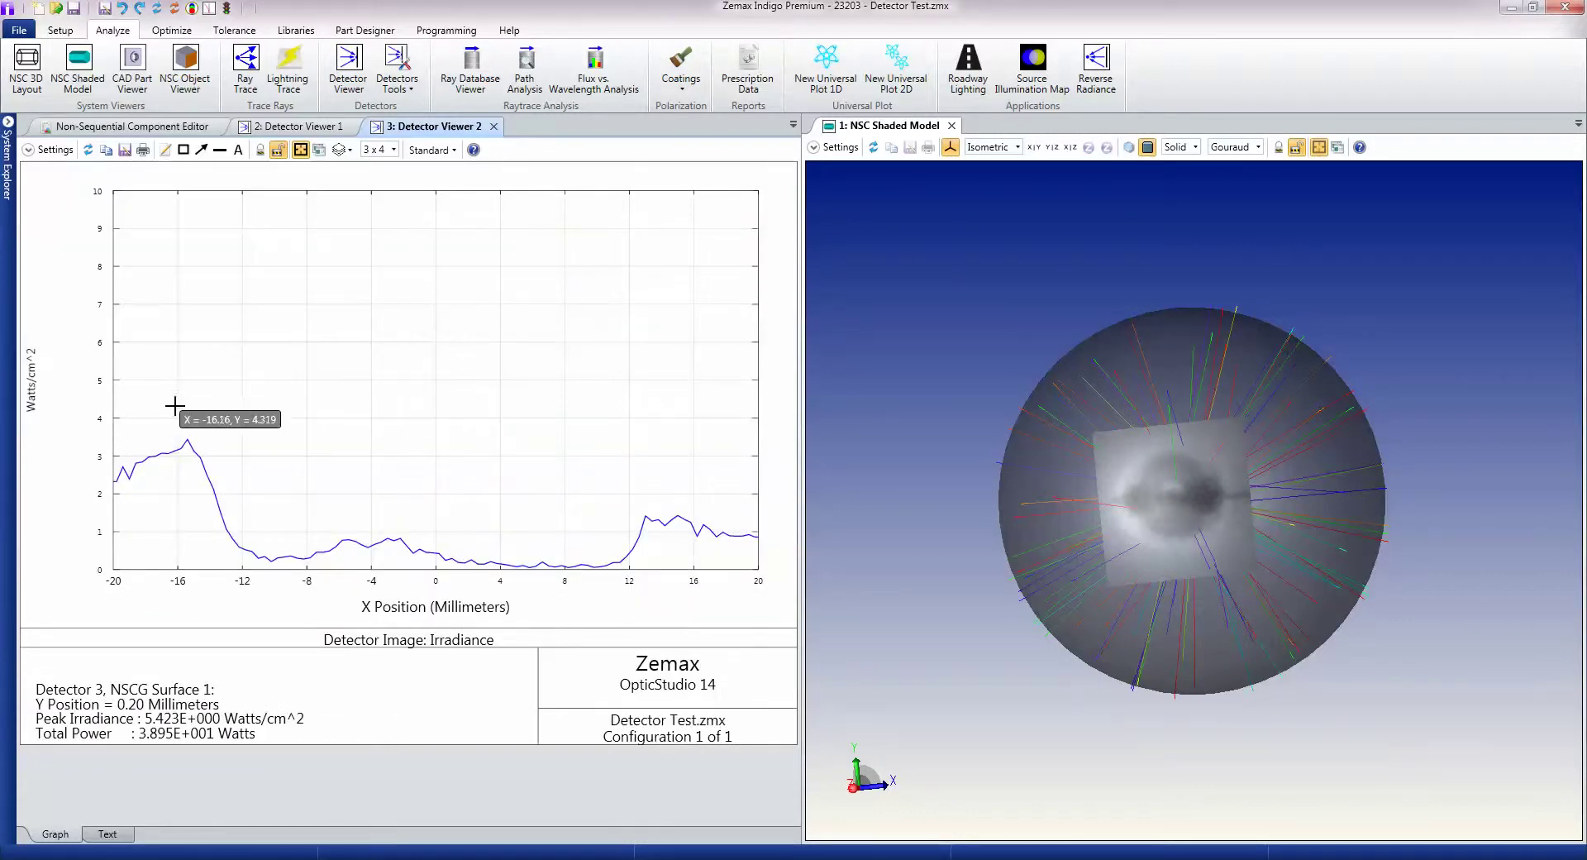
- Switch Detector 3's display to Cross Section Column at X = 0.20 mm along Y
click(55, 149)
click(155, 247)
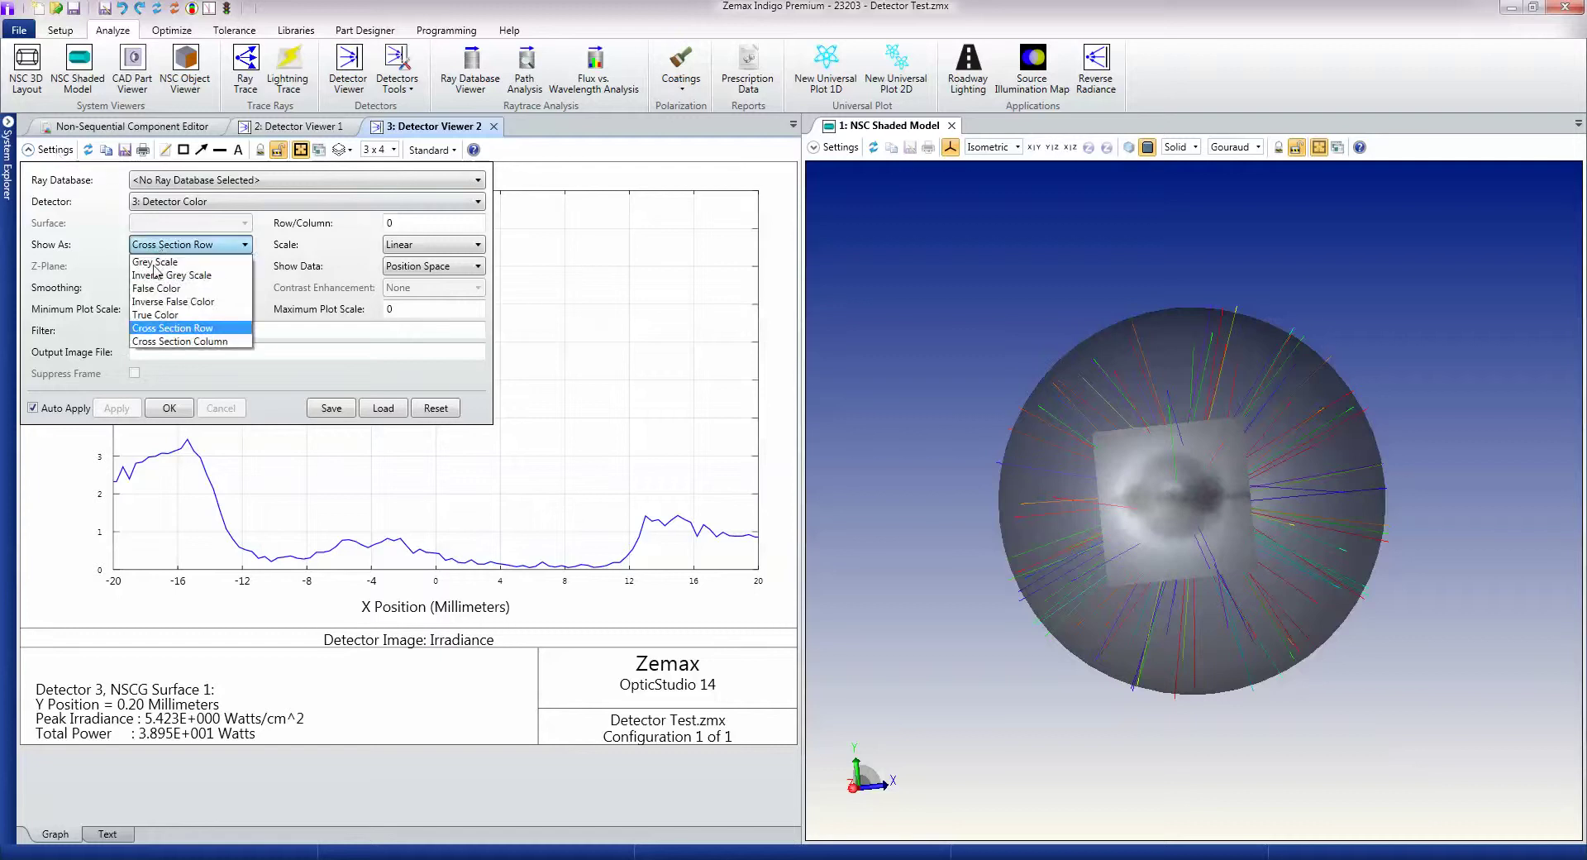
click(176, 340)
click(167, 409)
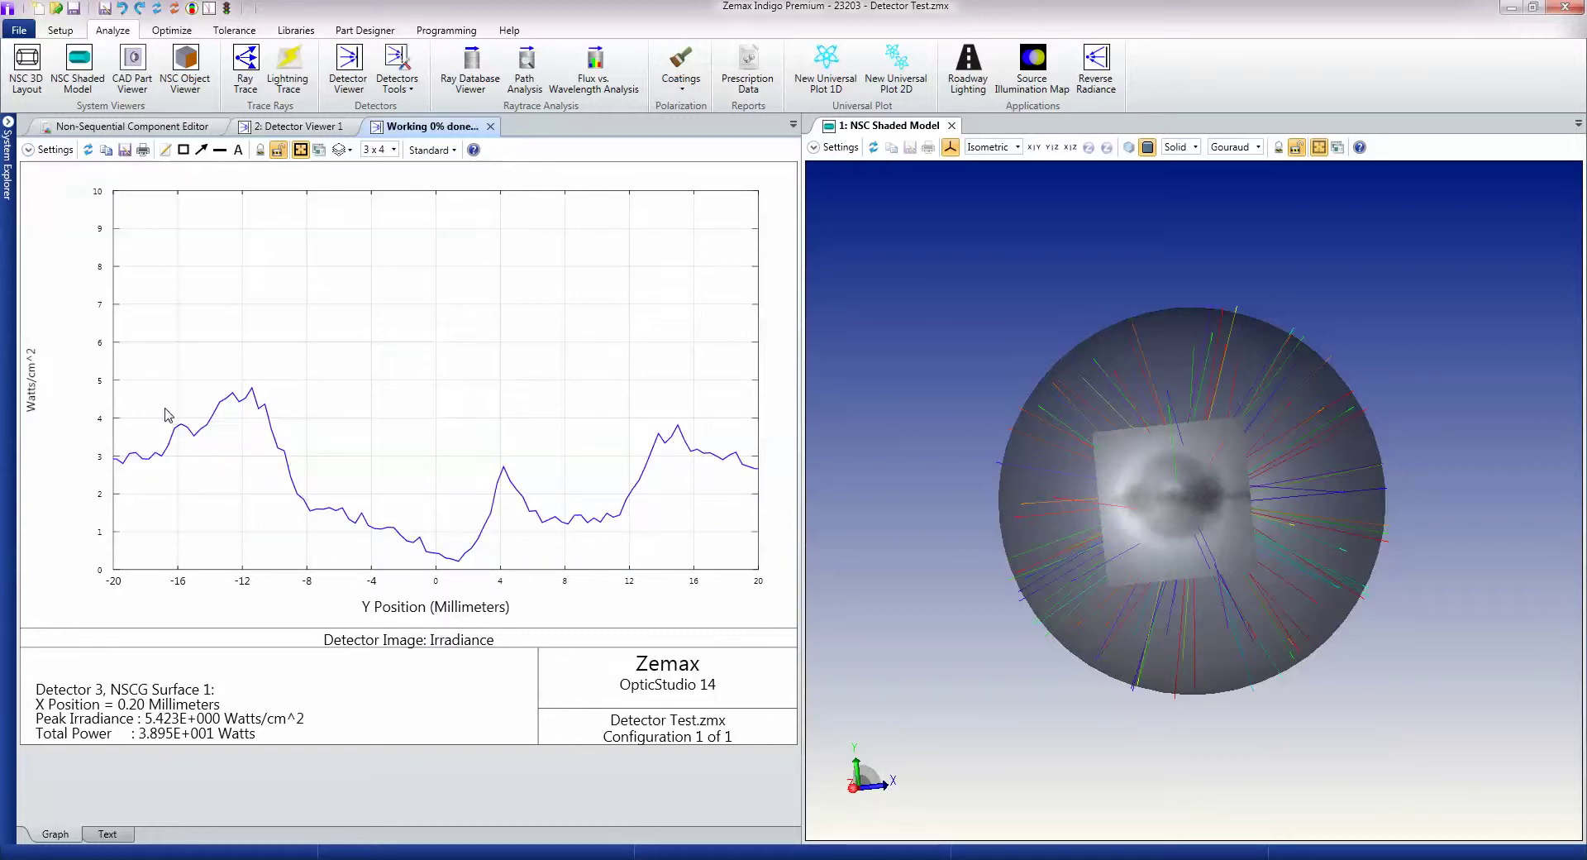
mouse_move(269, 414)
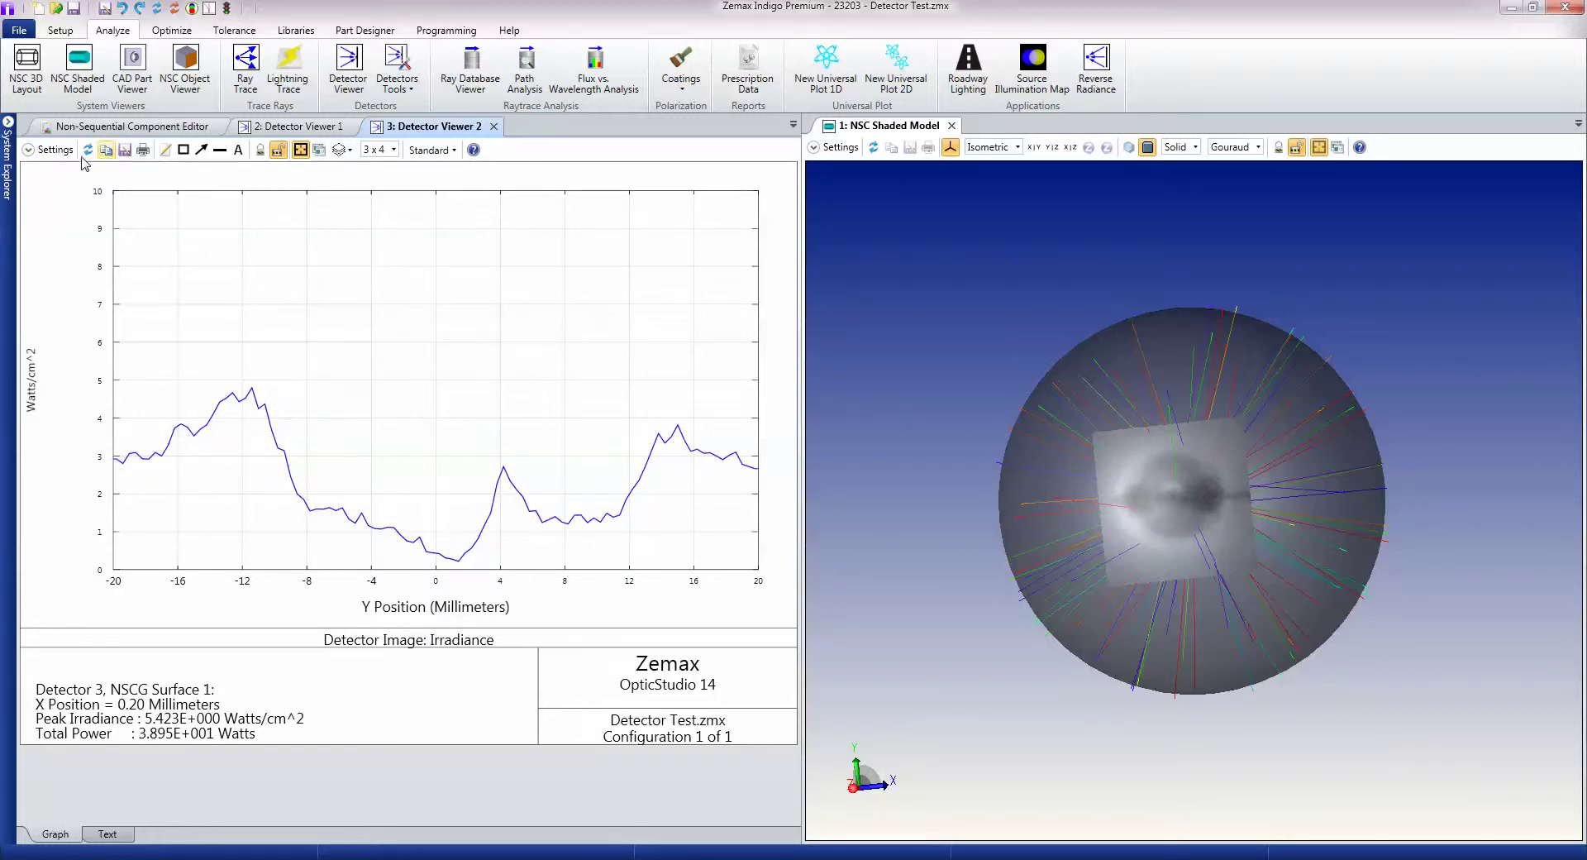
click(54, 153)
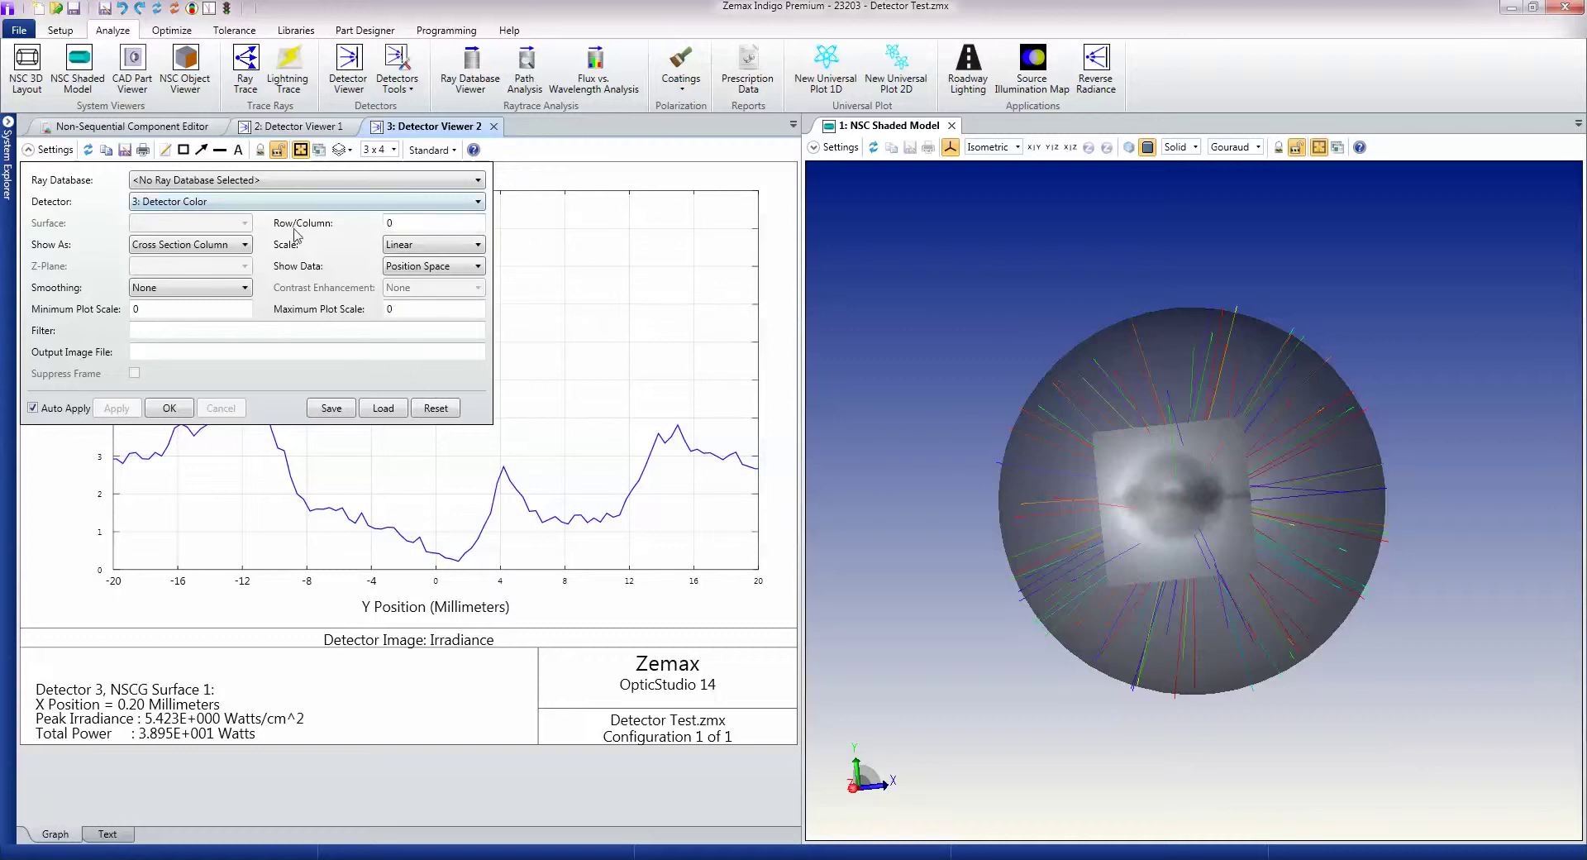
- Load saved True Color angle-space settings for Detector 3, peaking at 7.727E+003 lumens/sr
click(395, 407)
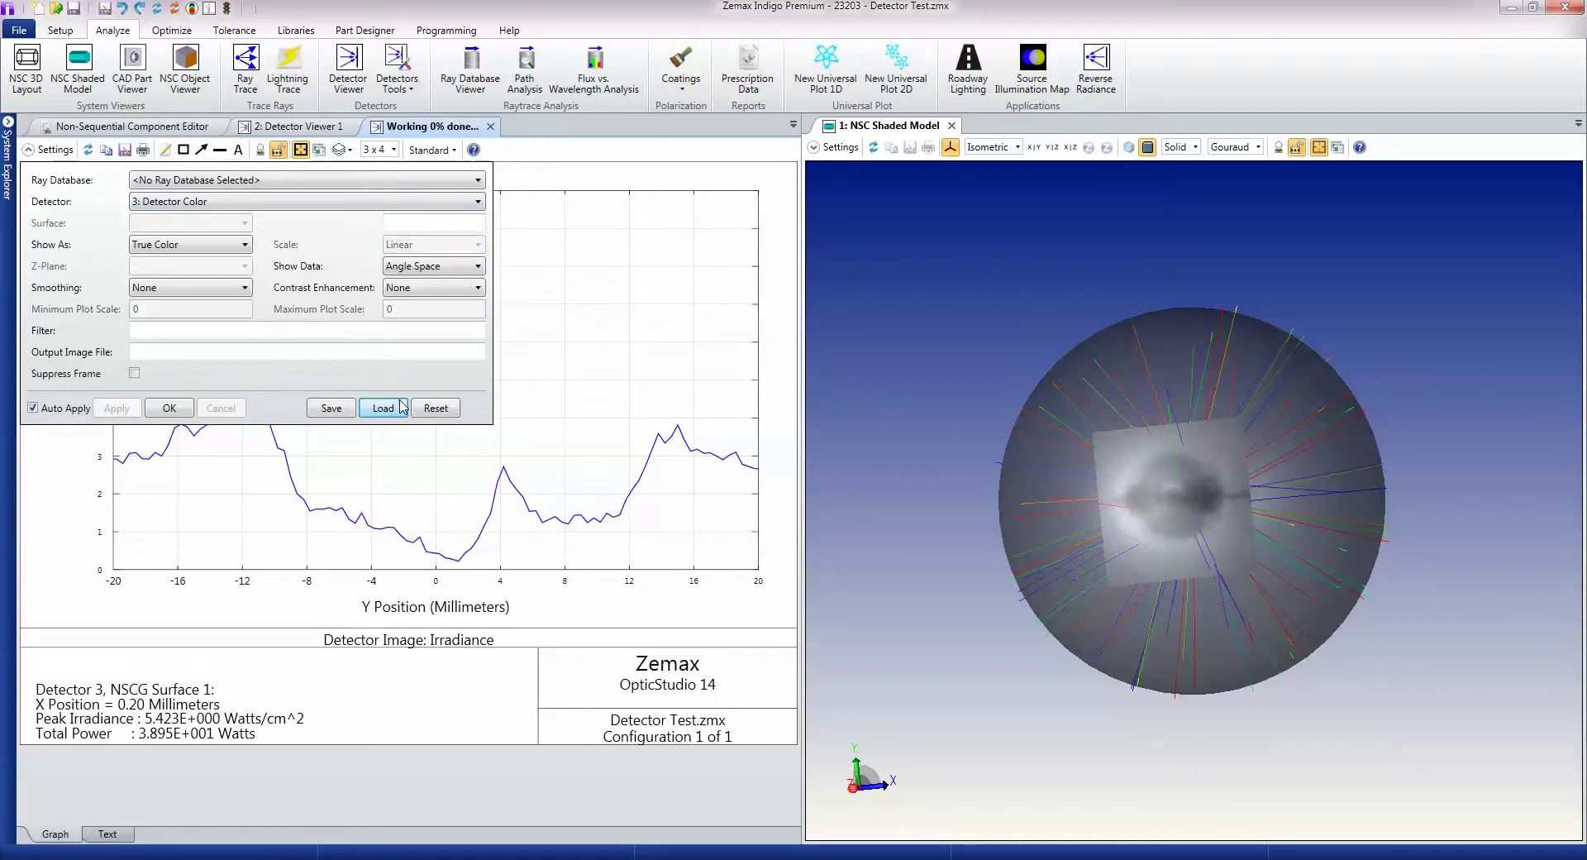
click(182, 410)
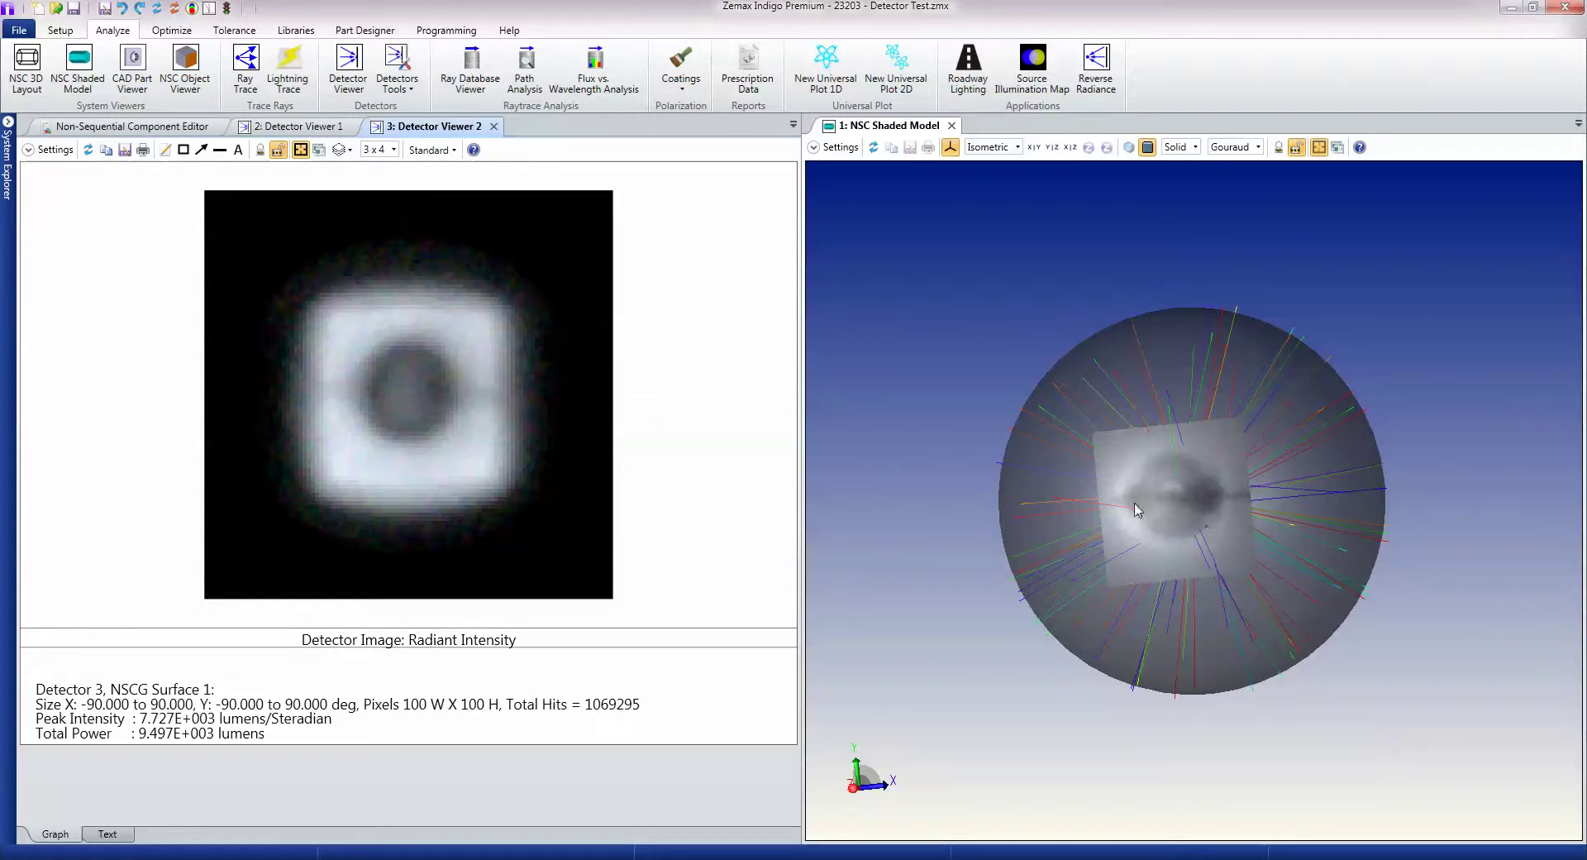
mouse_move(1137, 509)
mouse_down()
mouse_move(1232, 524)
mouse_move(1221, 503)
mouse_move(1321, 506)
mouse_up()
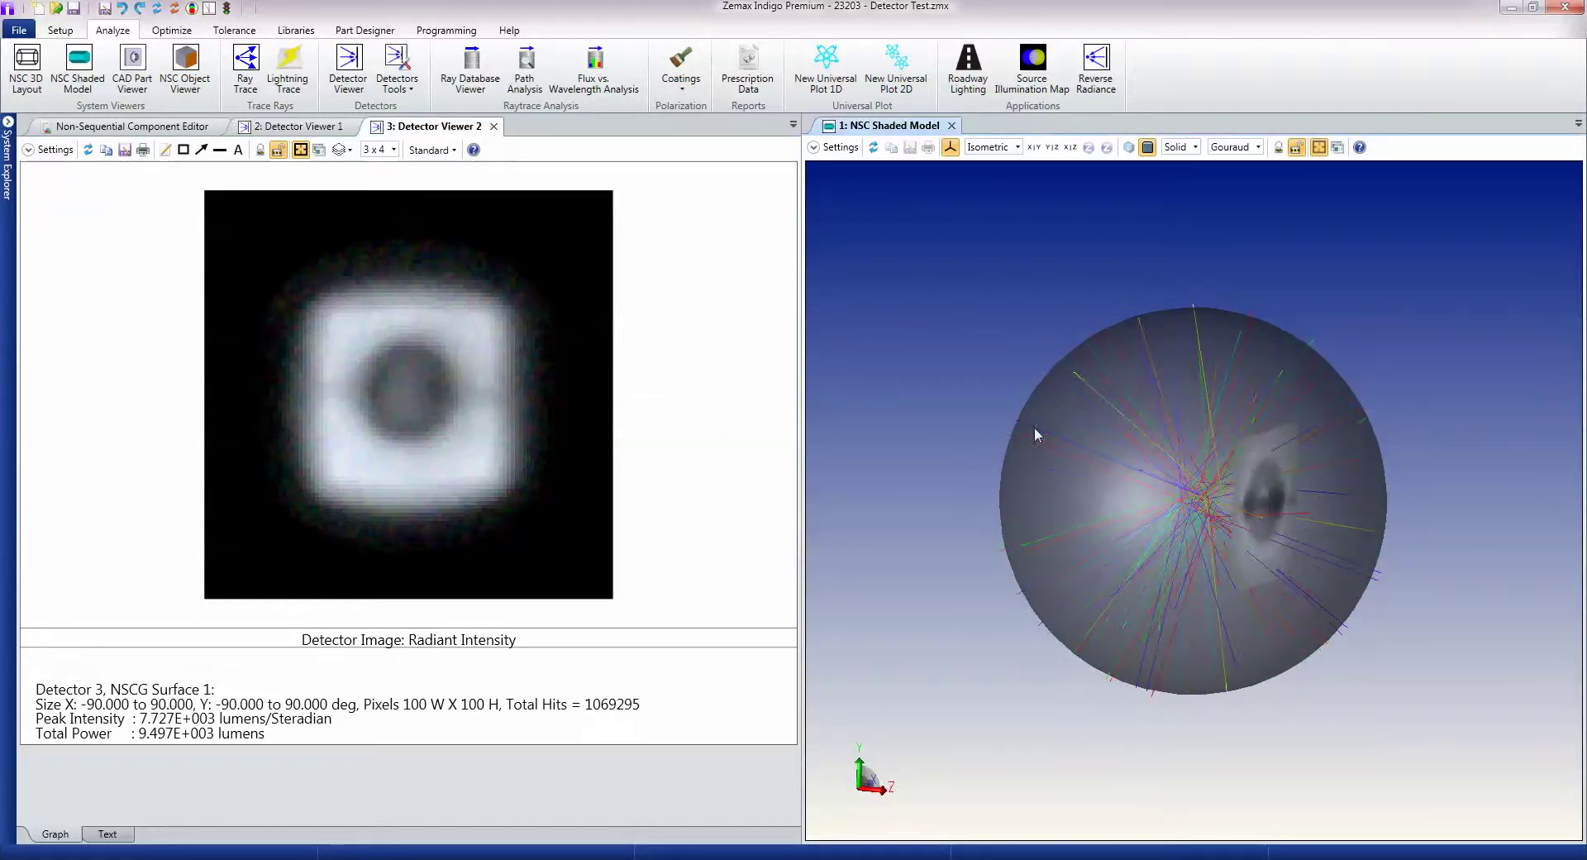